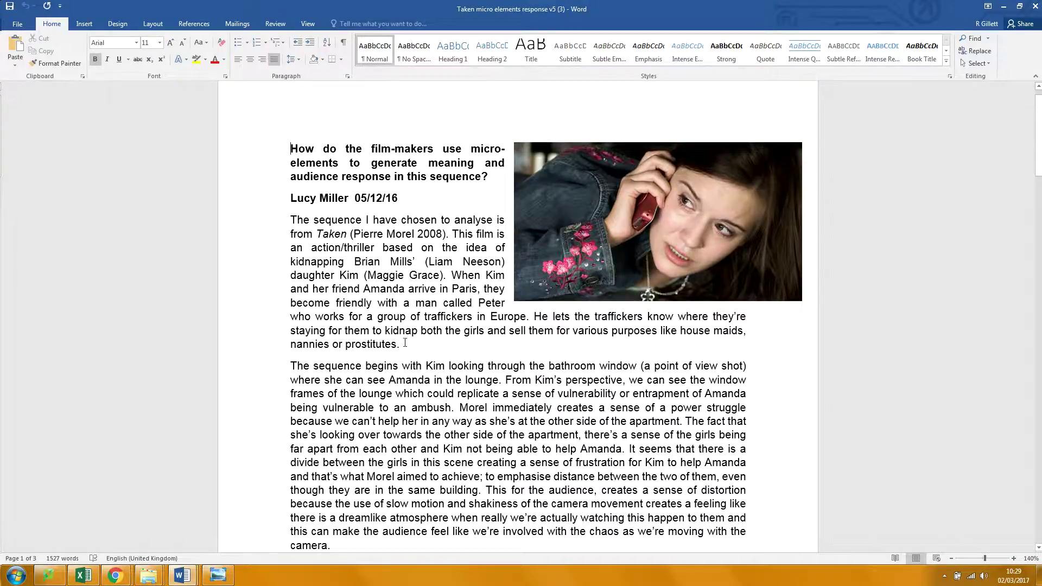
- Highlight the clause about selling the girls, then select the opening line of 'The sequence begins' paragraph
scroll(418, 323, "down", 1)
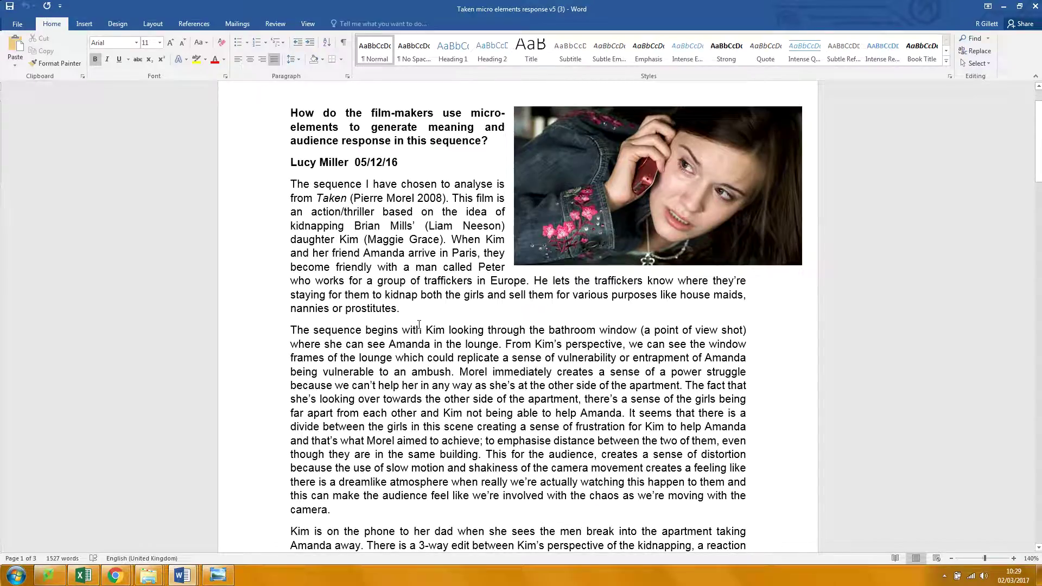
scroll(413, 304, "down", 3)
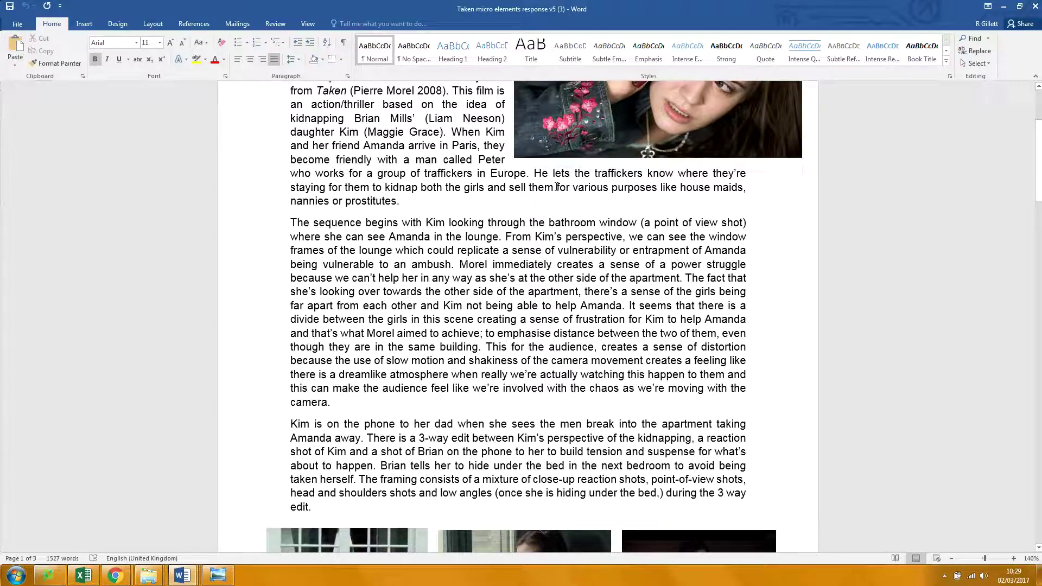
left_click_drag(557, 187, 713, 174)
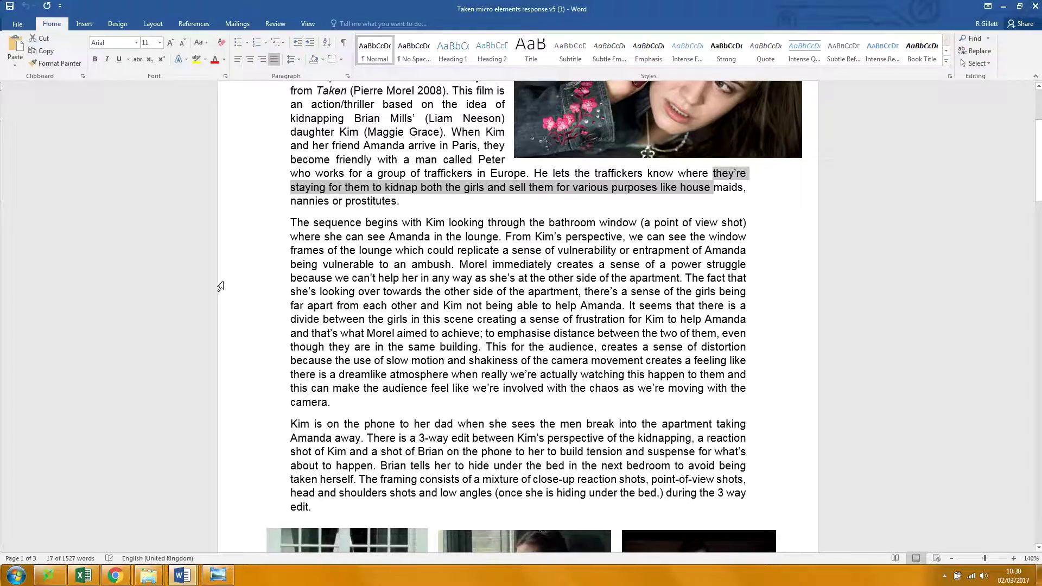
left_click_drag(292, 225, 401, 207)
key("Right")
left_click(742, 225, "shift")
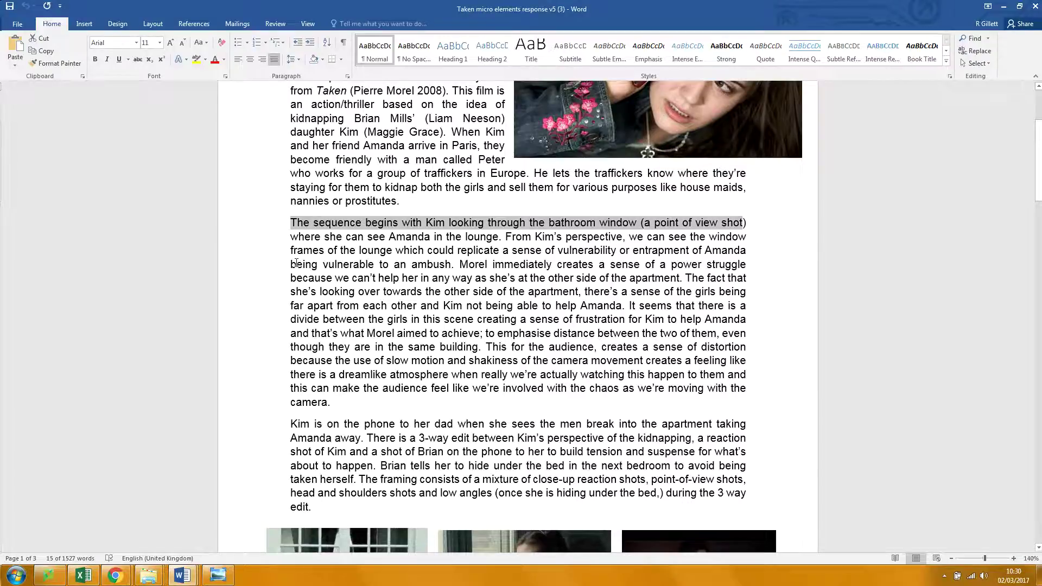
- Select 'of vulnerability', then 'being vulnerable to an ambush', and finally 'we can't' in the second paragraph
left_click_drag(297, 264, 534, 241)
left_click_drag(620, 251, 545, 255)
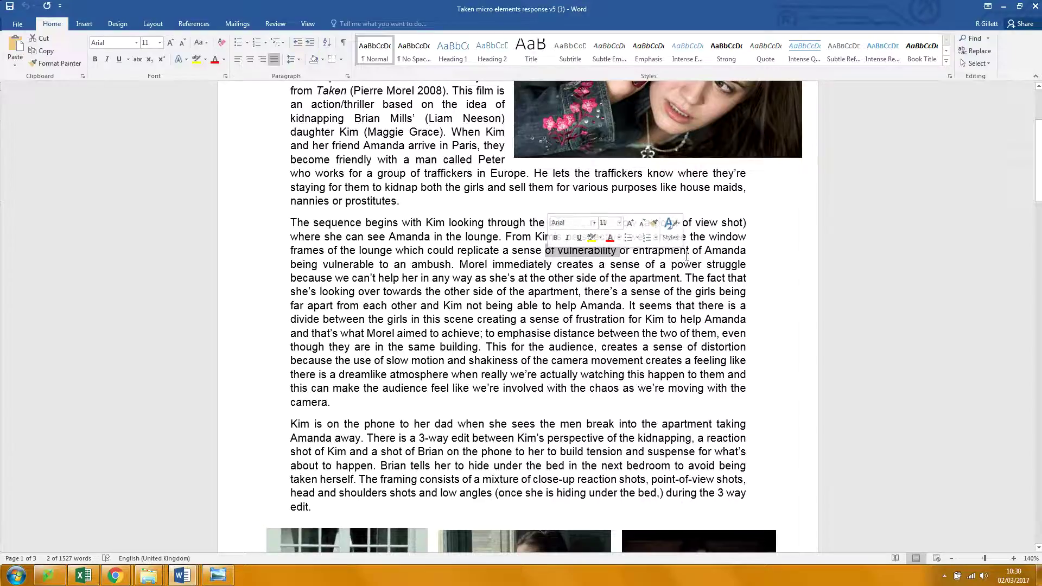
left_click(689, 251)
left_click_drag(692, 252, 634, 264)
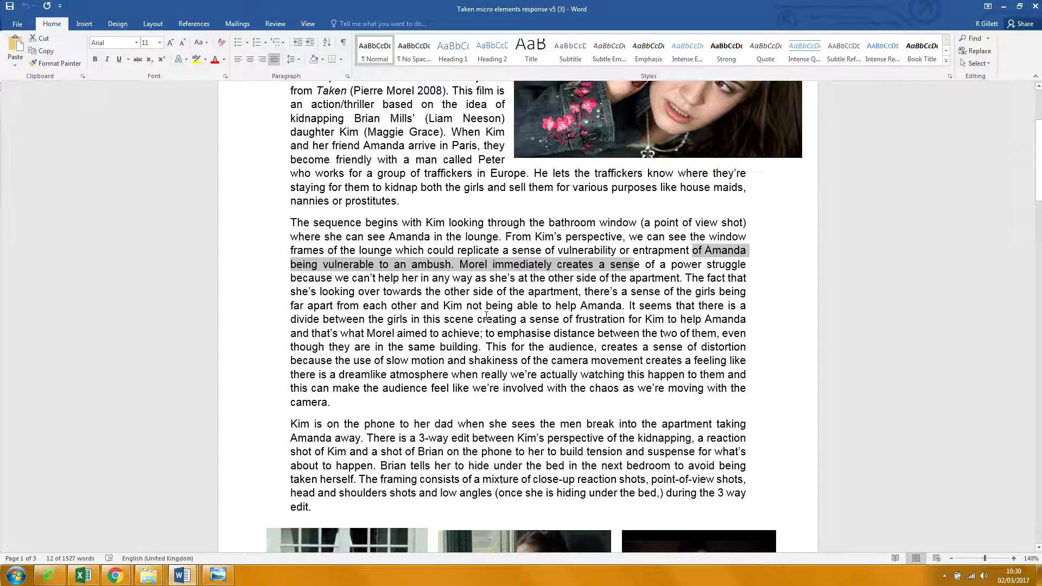
left_click(465, 294)
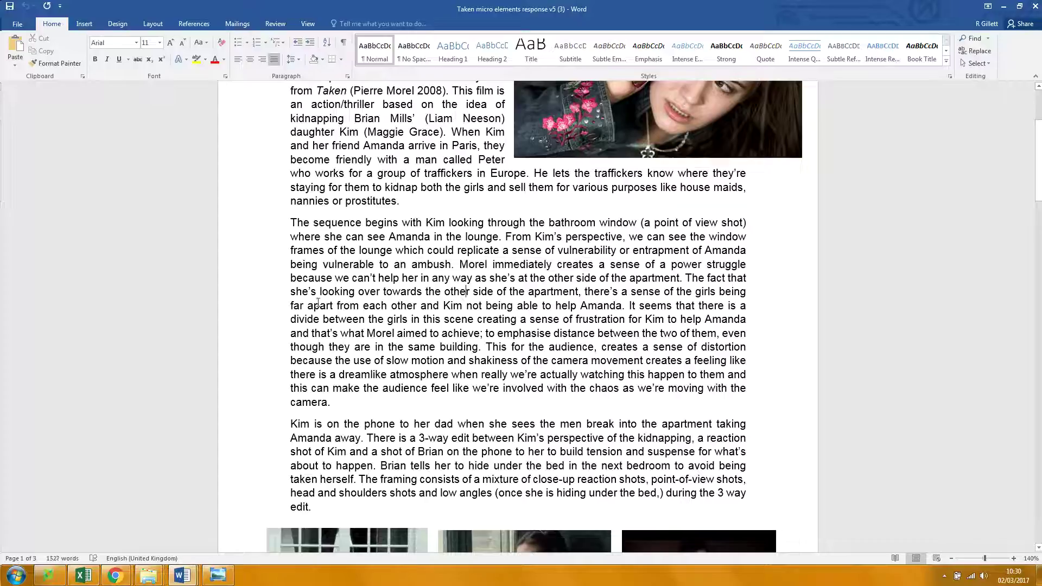
left_click_drag(308, 266, 451, 266)
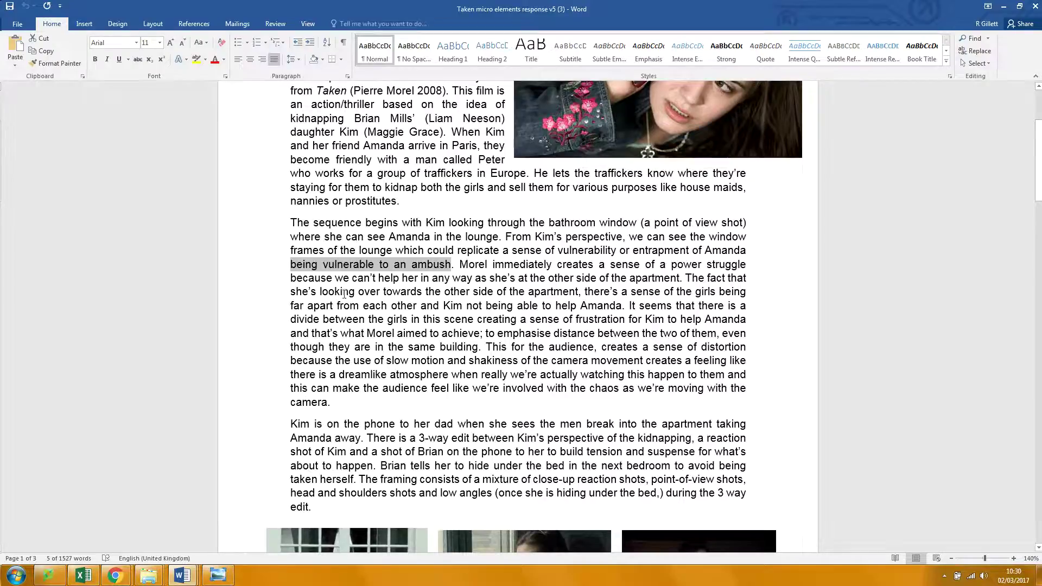
left_click_drag(335, 279, 378, 287)
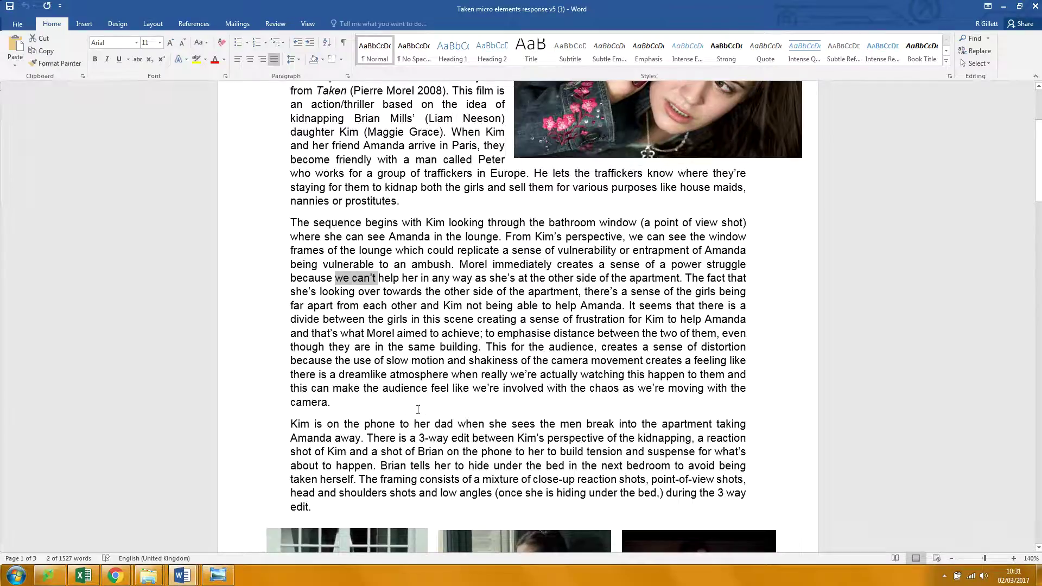
- Select the 'This for the audience' sentence and 'slow motion and shakiness of the camera movement', then deselect
left_click_drag(420, 407, 482, 351)
scroll(548, 388, "down", 1)
scroll(548, 388, "down", 2)
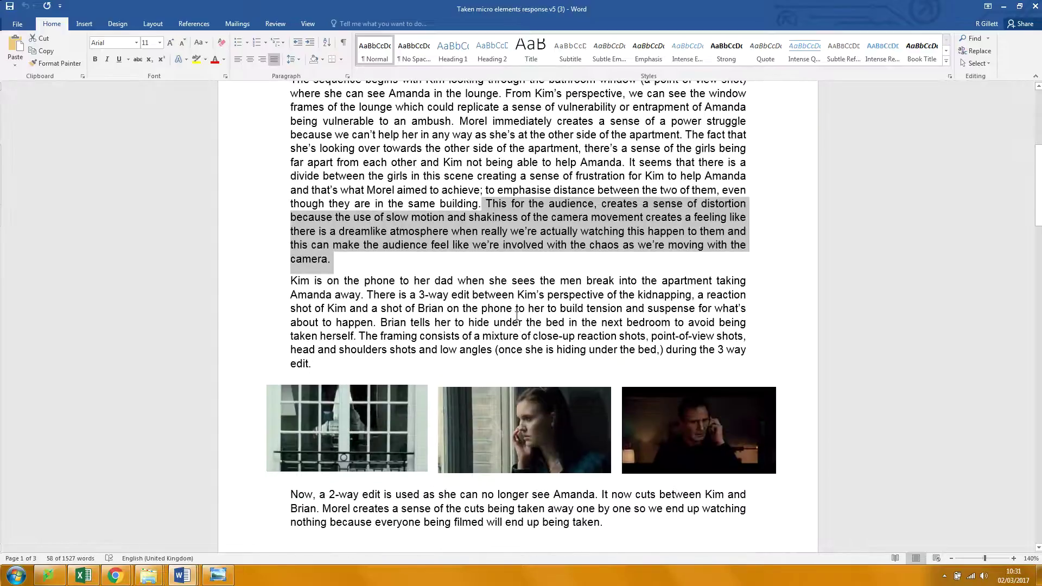
left_click_drag(406, 218, 597, 216)
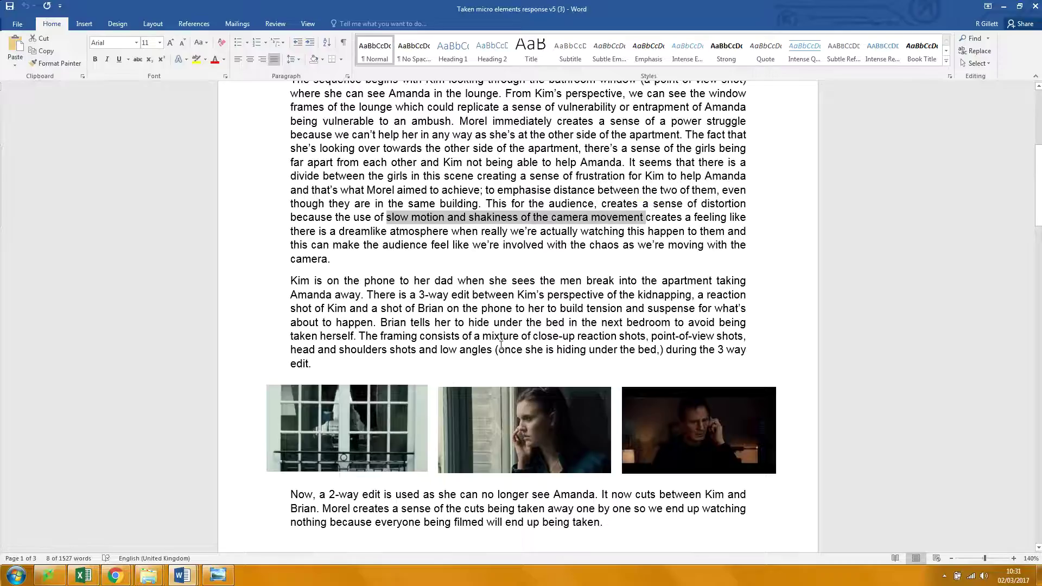
scroll(451, 341, "down", 2)
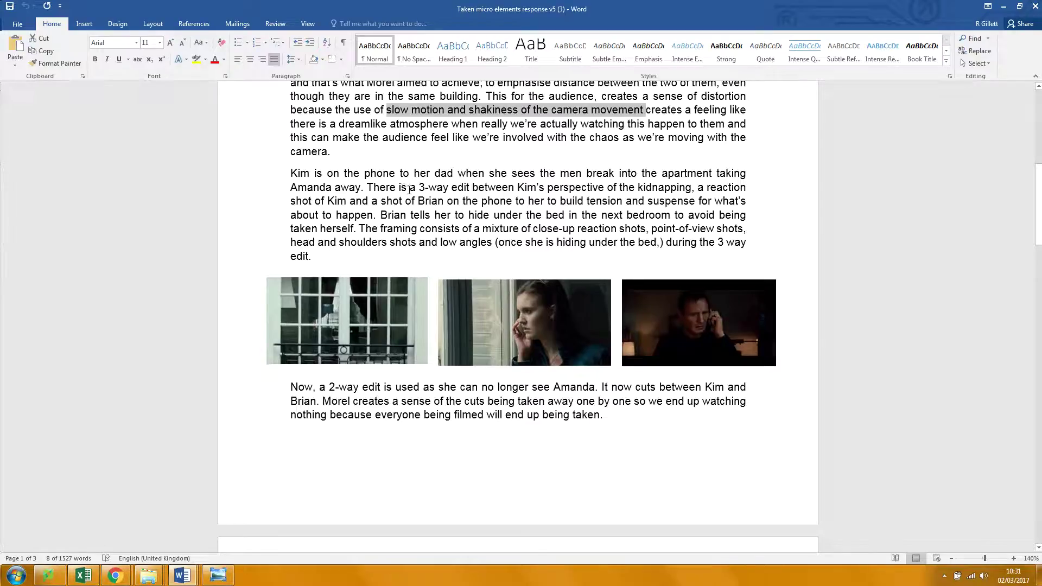
left_click(409, 190)
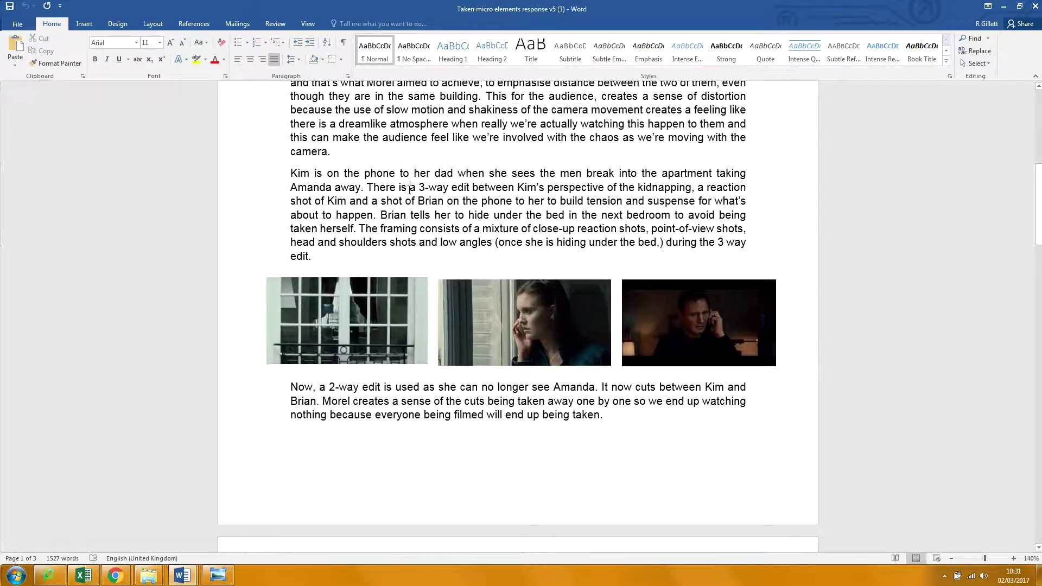
- Select 'tension and suspense for what's about to happen', then 'Brian tells her to hide under the bed'
left_click(551, 204)
left_click_drag(620, 202, 376, 218)
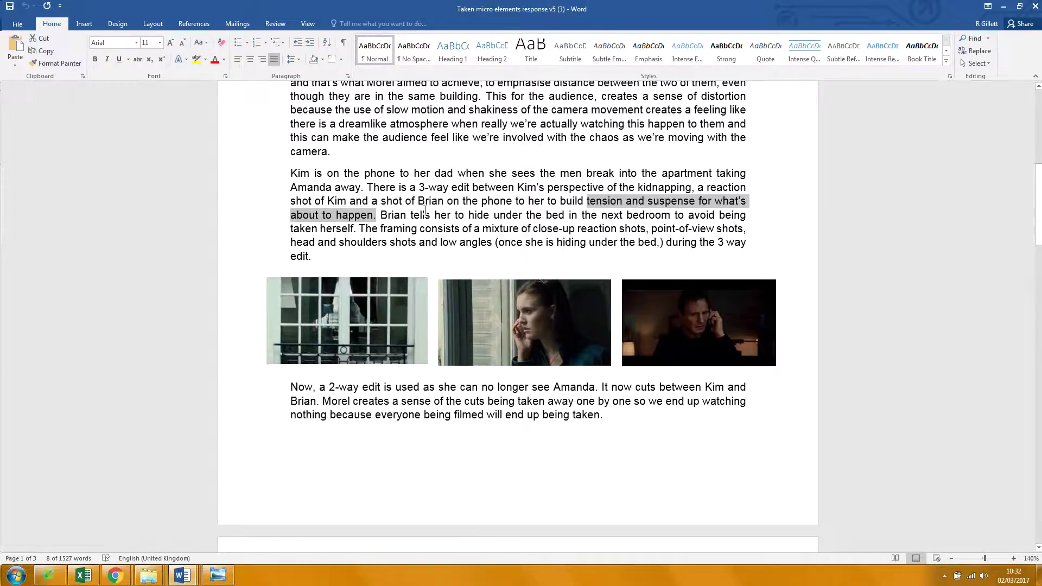
left_click_drag(411, 215, 634, 222)
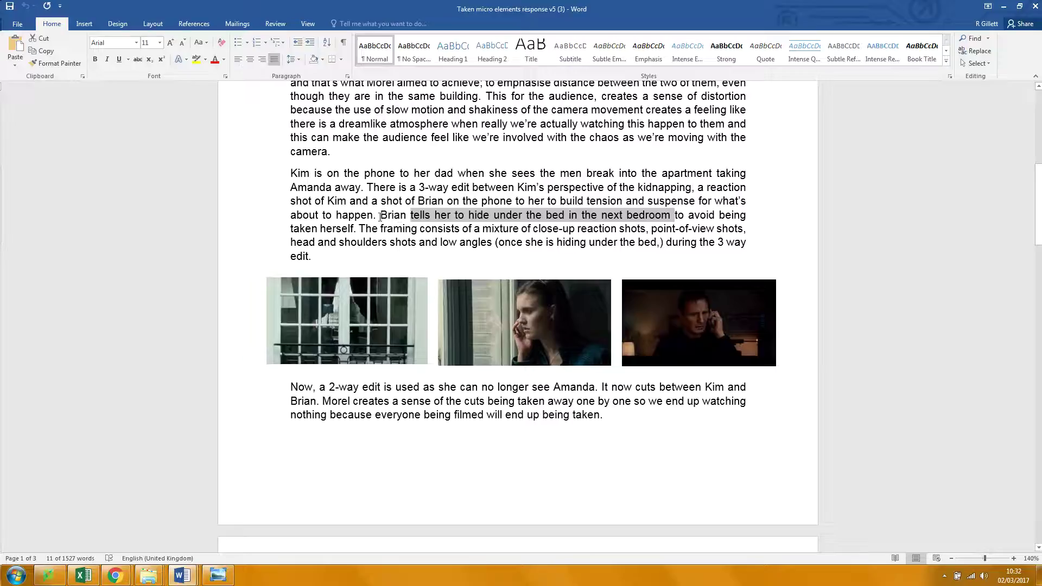
left_click_drag(381, 216, 650, 223)
scroll(416, 268, "down", 3)
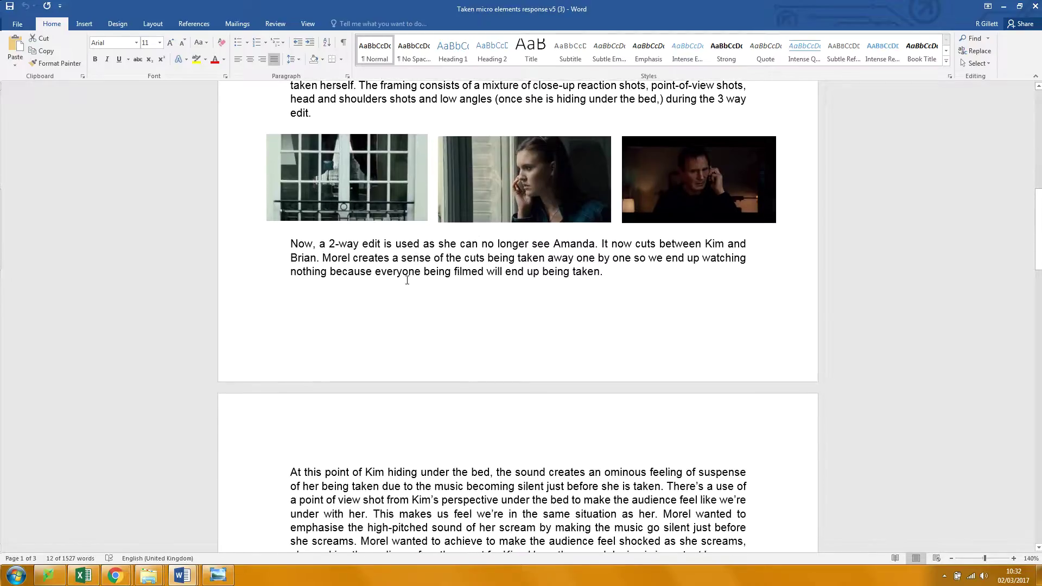
- Select 'the 3 way', the 'Now, a 2-way edit…Amanda' sentence, 'It now', and the closing cuts clause
scroll(406, 283, "up", 3)
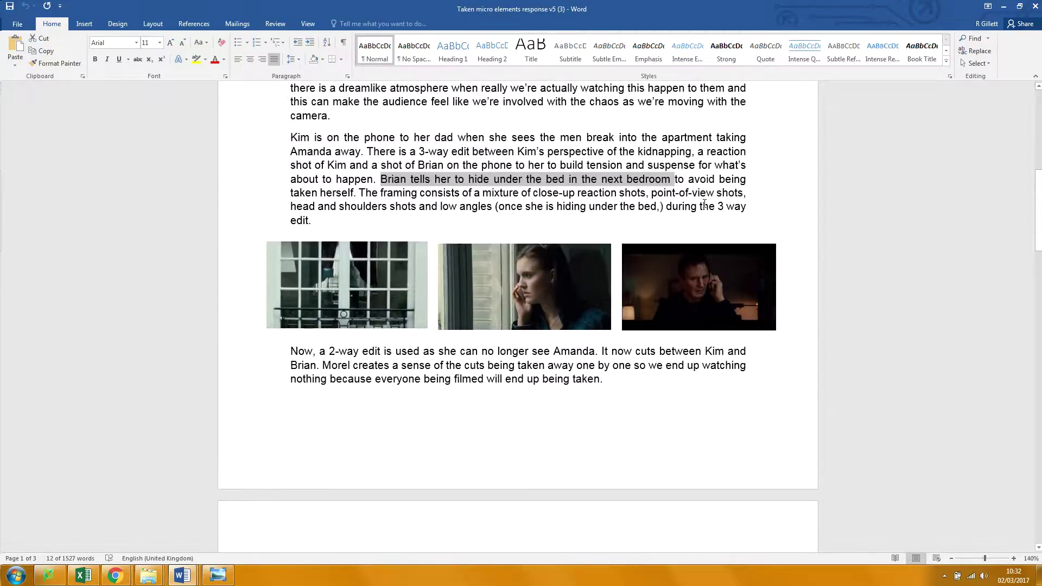
left_click_drag(704, 207, 748, 207)
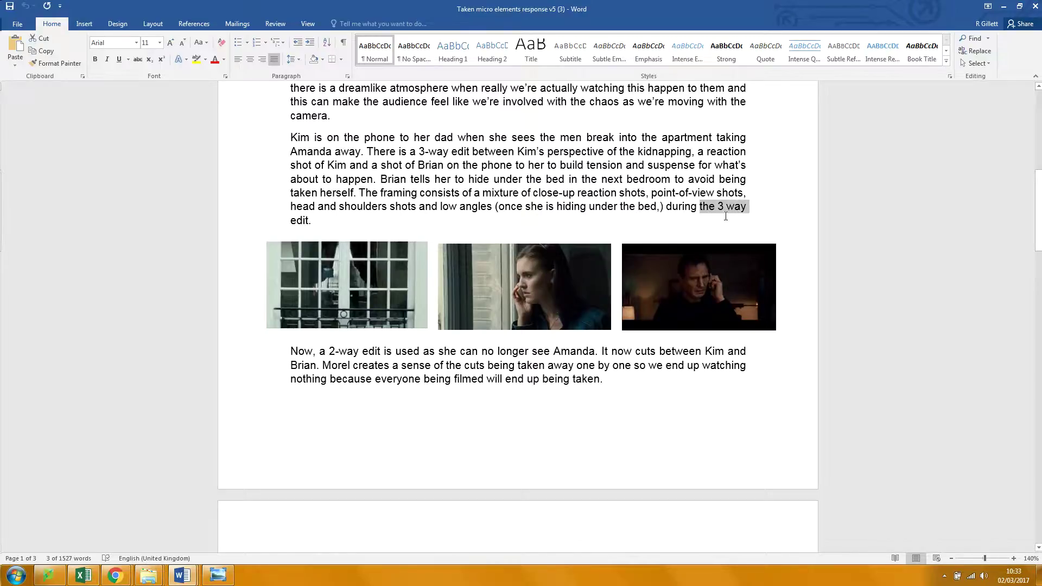
scroll(460, 342, "down", 3)
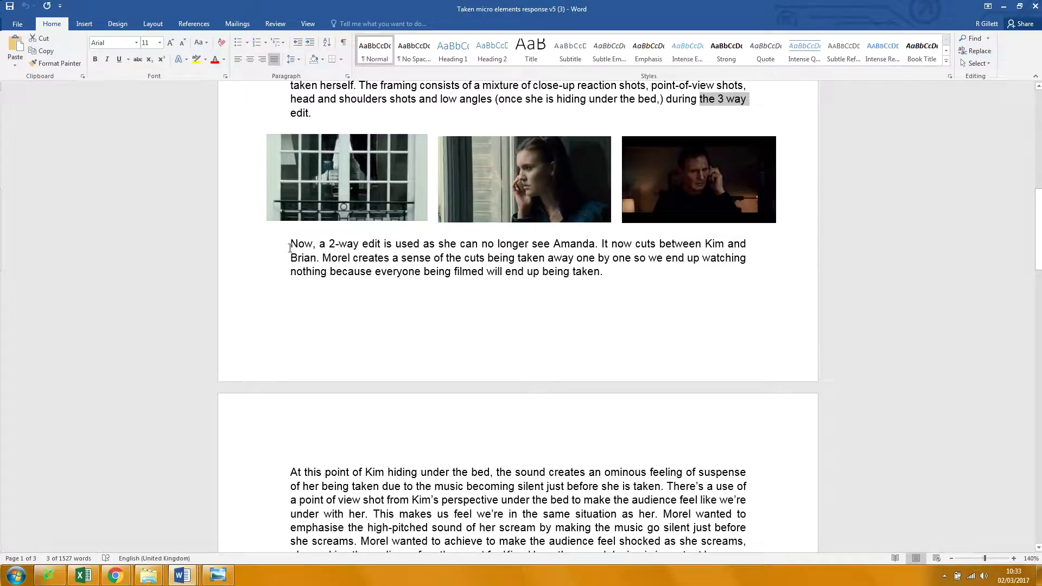
left_click_drag(287, 245, 600, 240)
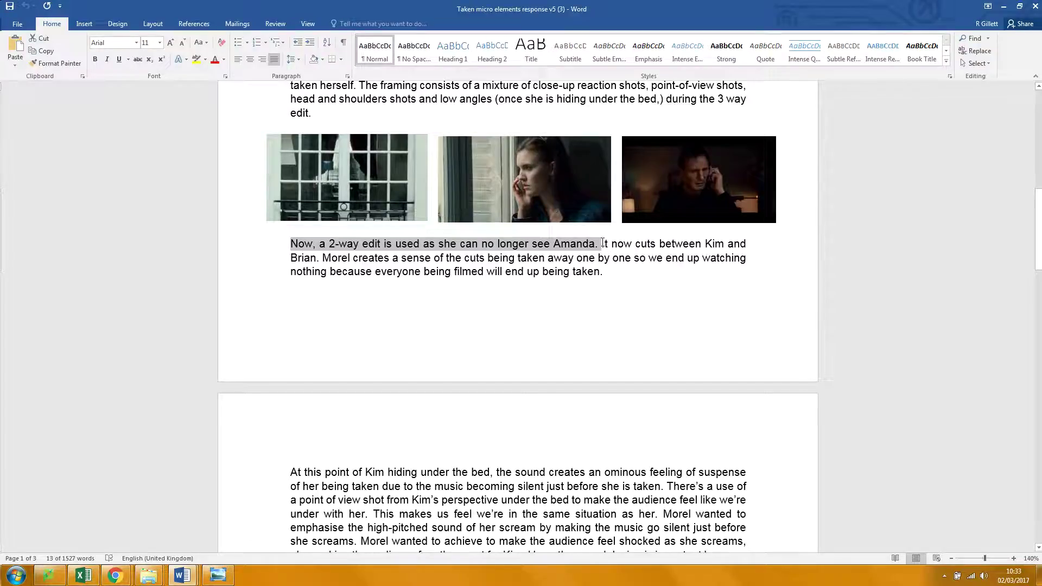
left_click_drag(603, 244, 635, 245)
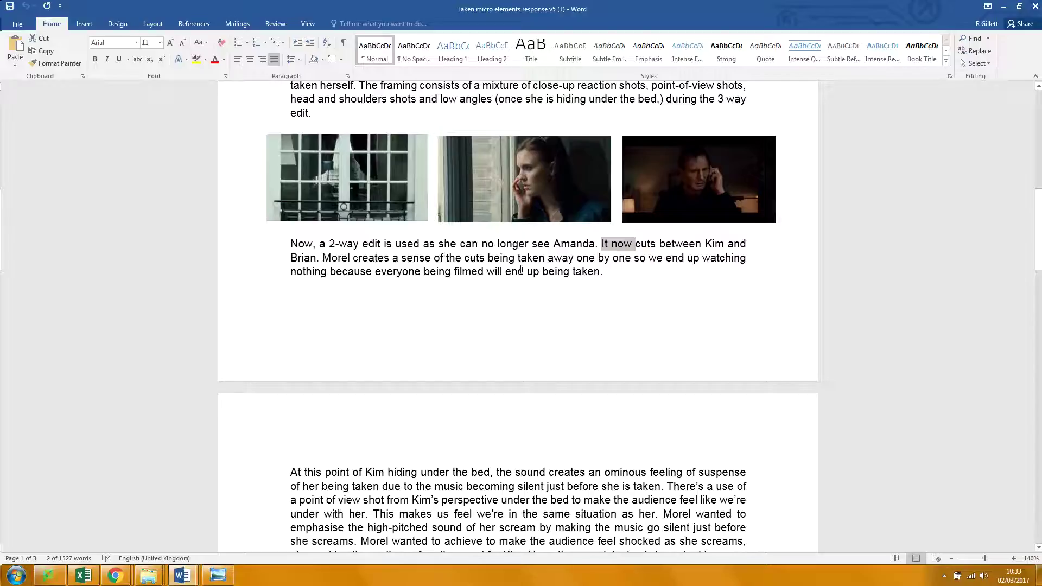
left_click_drag(446, 258, 608, 278)
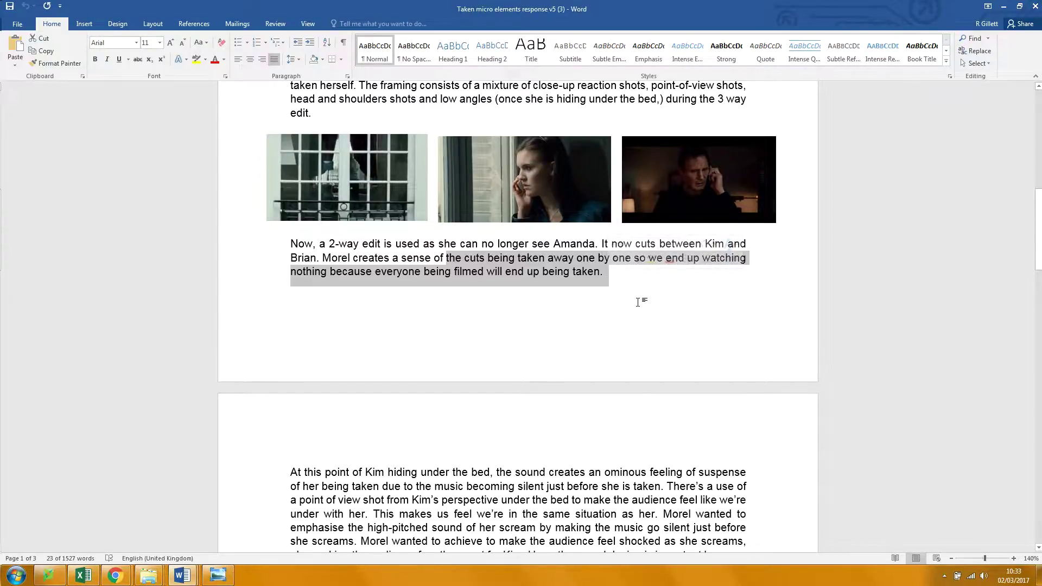
scroll(638, 302, "down", 3)
scroll(629, 337, "down", 5)
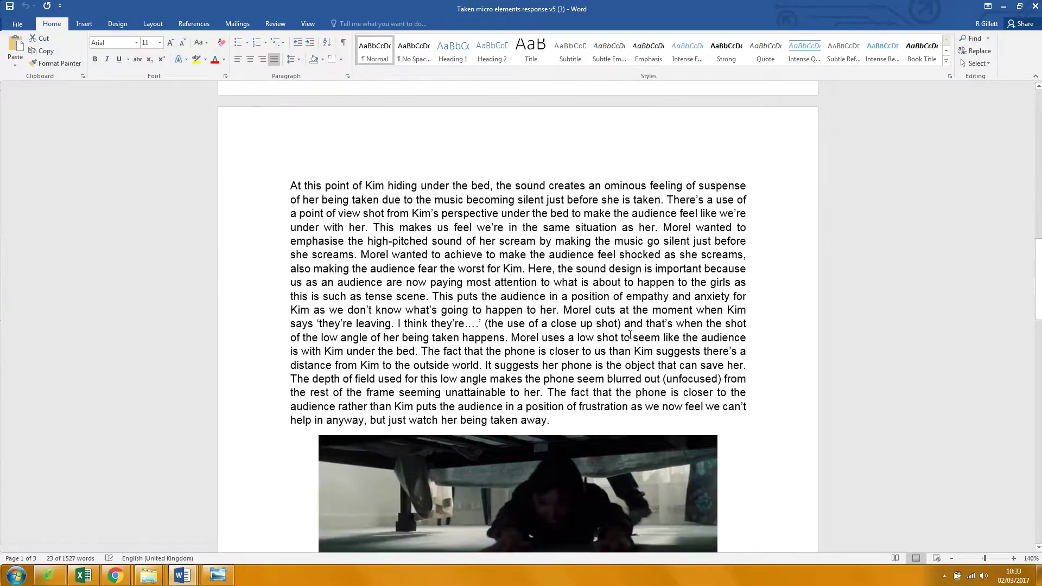
scroll(599, 305, "down", 20)
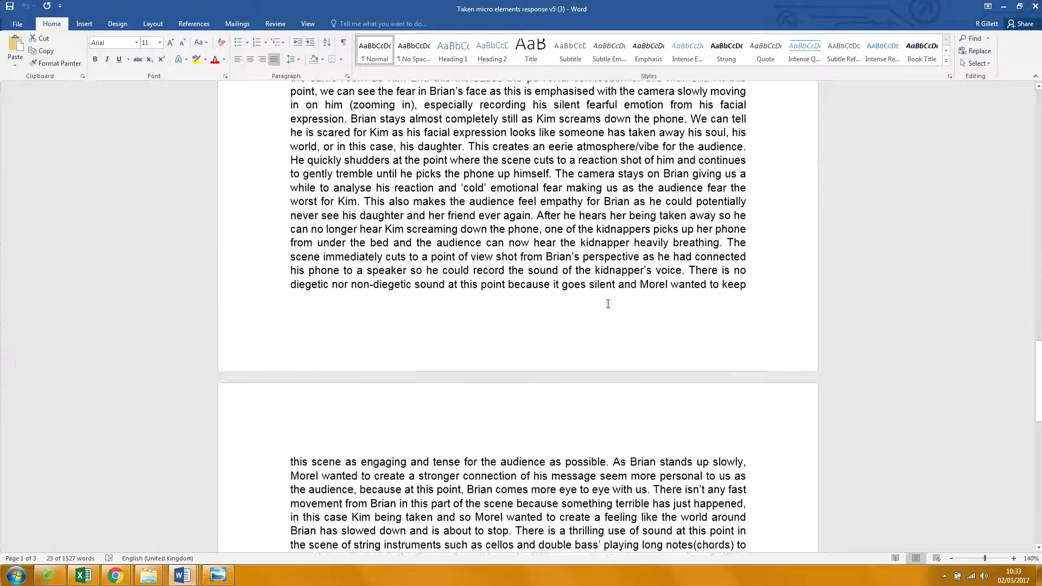
scroll(543, 288, "up", 20)
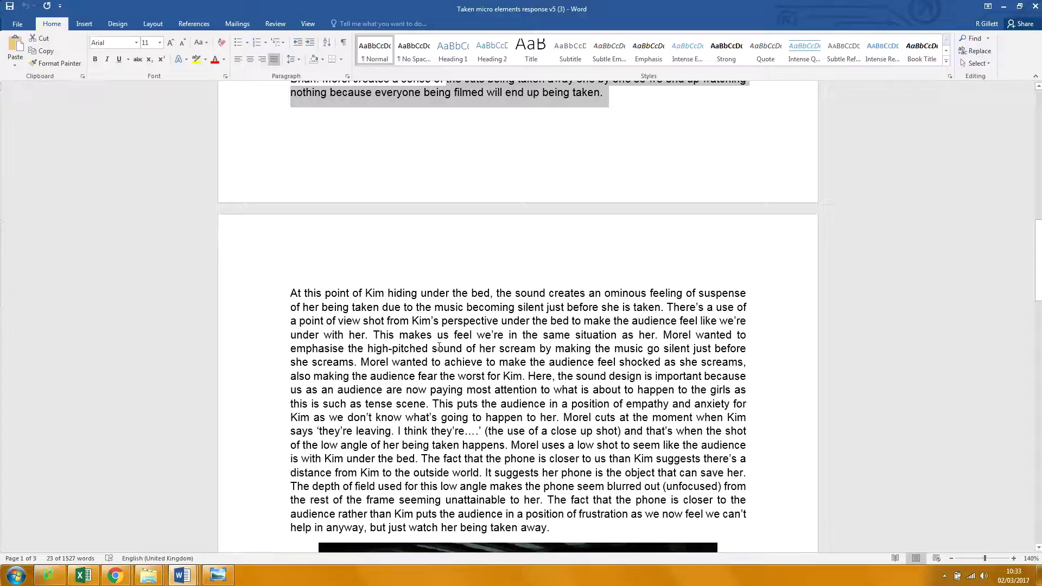
scroll(484, 300, "up", 3, "ctrl")
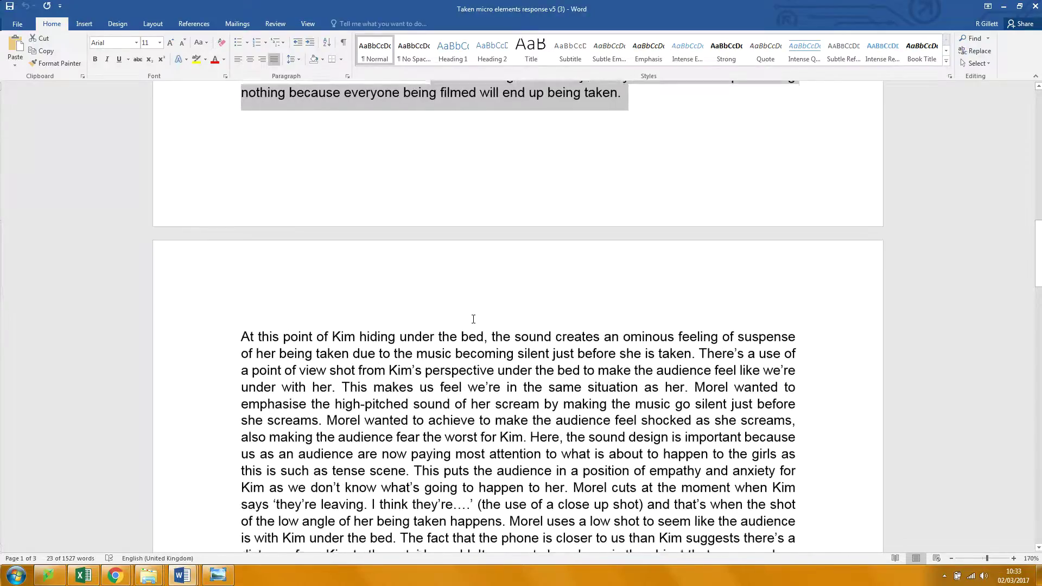
scroll(472, 320, "down", 2)
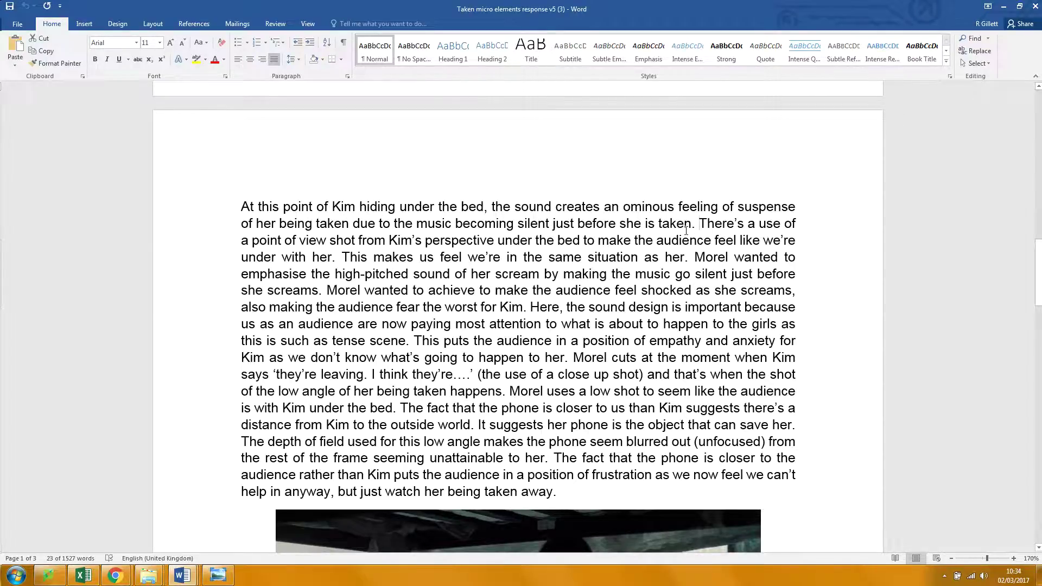
left_click_drag(695, 225, 249, 207)
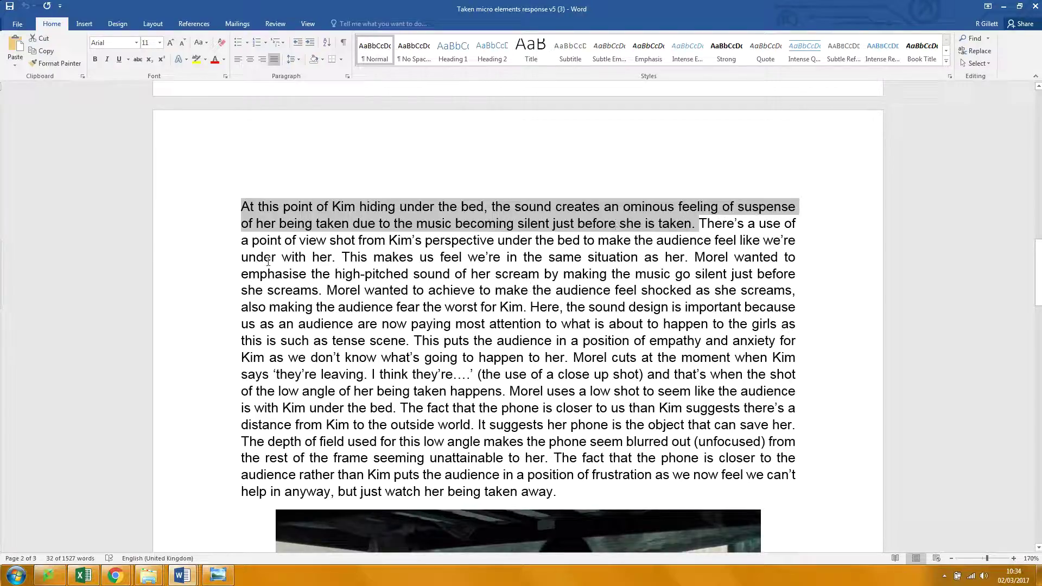
- Select phrases like 'makes us' and 'wanted to achieve to', then start a new paragraph at 'Here, the sound design'
left_click(467, 256)
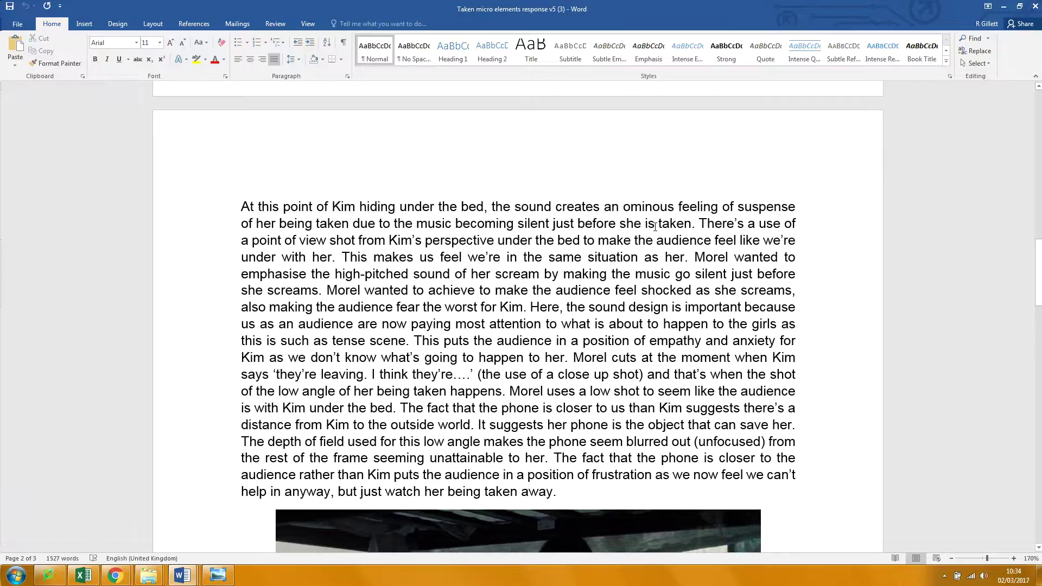
left_click_drag(687, 224, 289, 231)
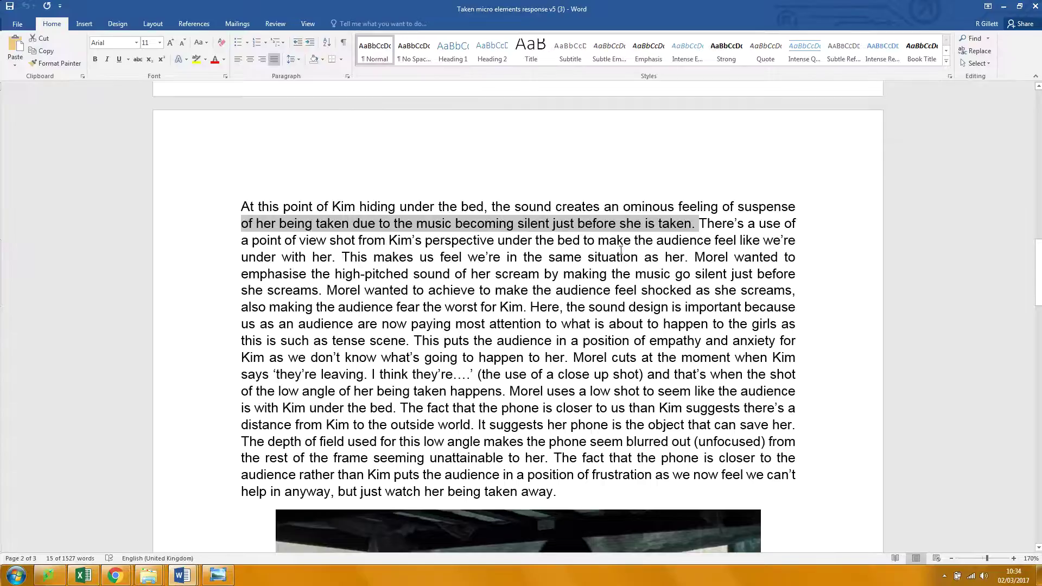
left_click_drag(598, 240, 333, 259)
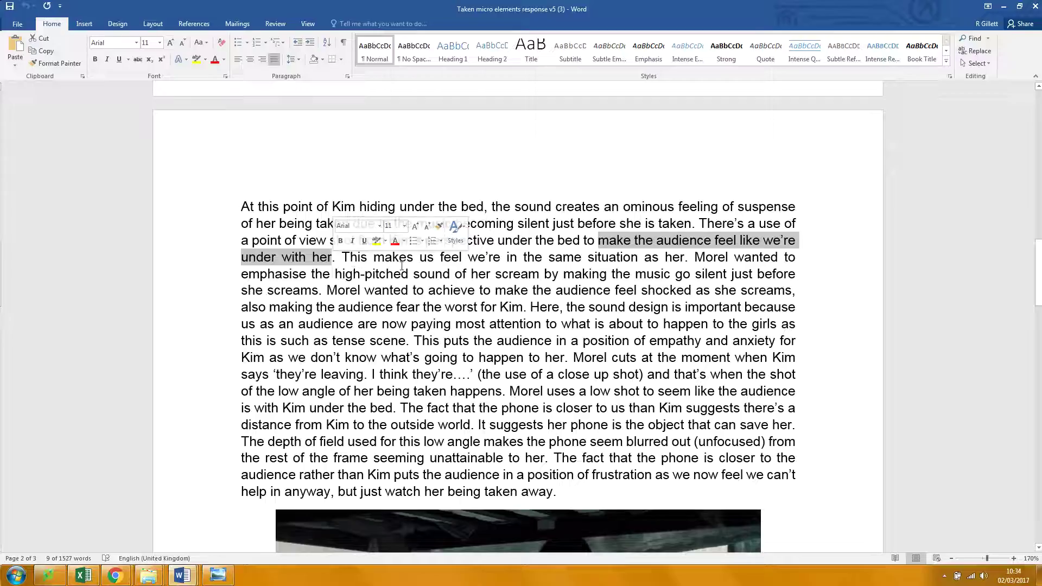
left_click_drag(380, 259, 438, 258)
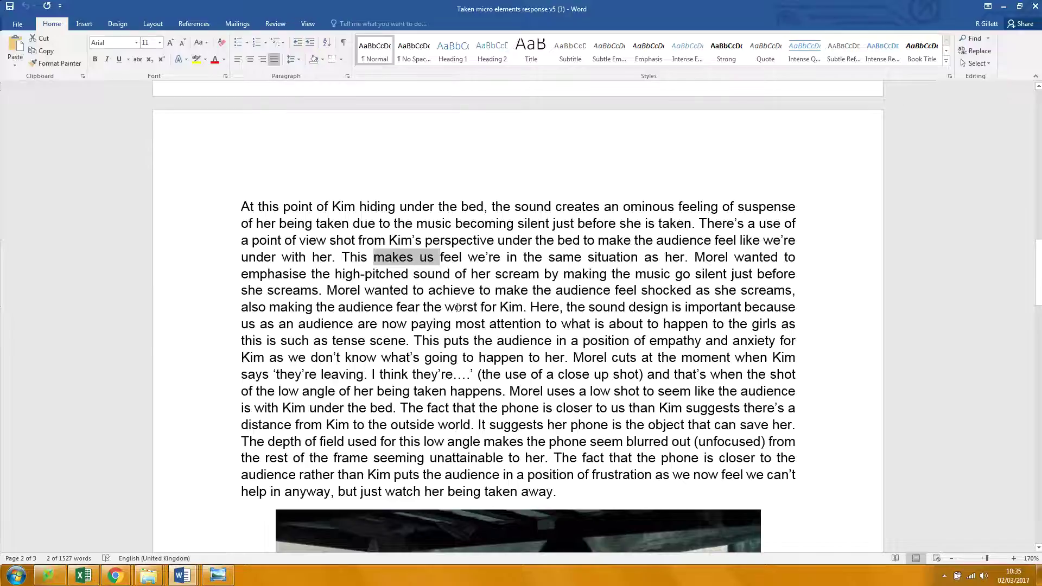
left_click_drag(375, 293, 615, 291)
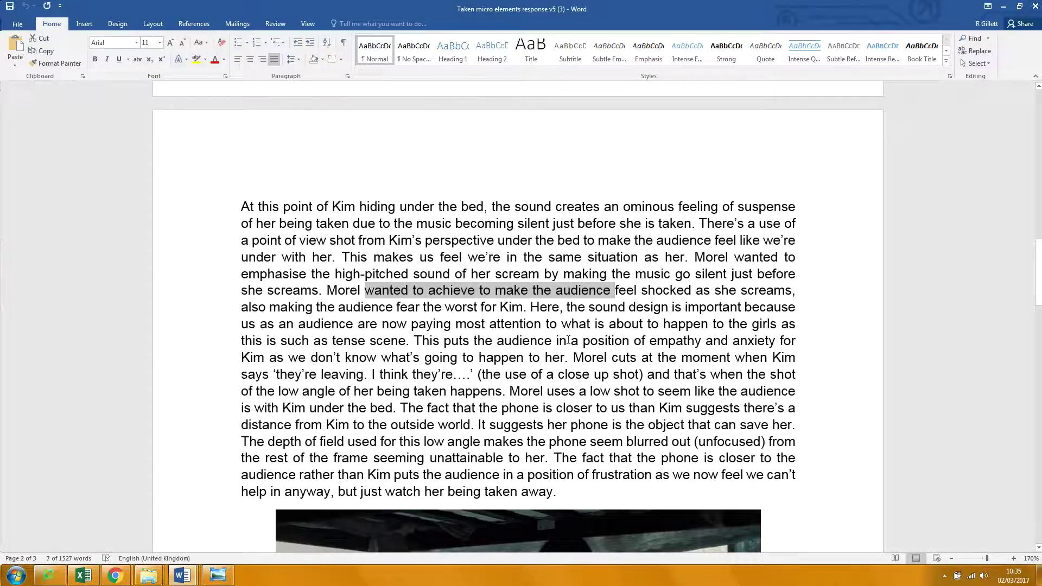
left_click(530, 310)
key("Return")
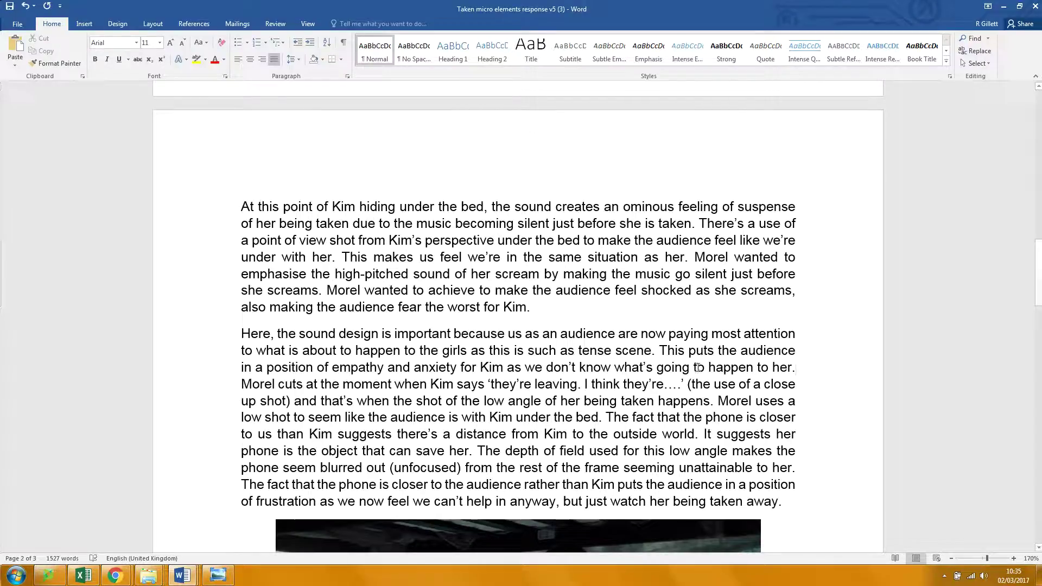
- Select 'the use of a close up shot' and the clause about the low angle shot
left_click_drag(695, 387, 287, 404)
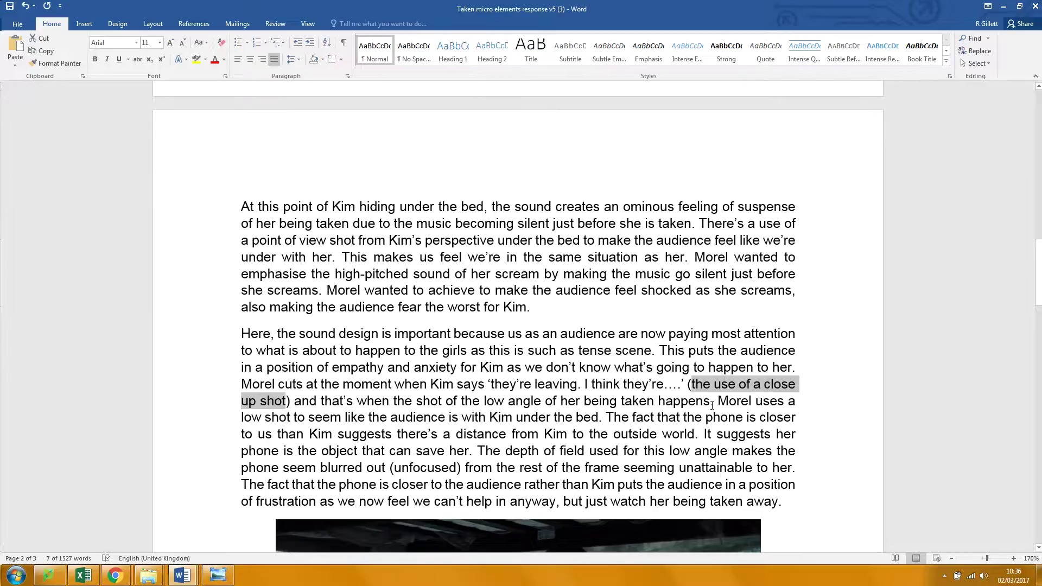
left_click_drag(713, 408, 304, 405)
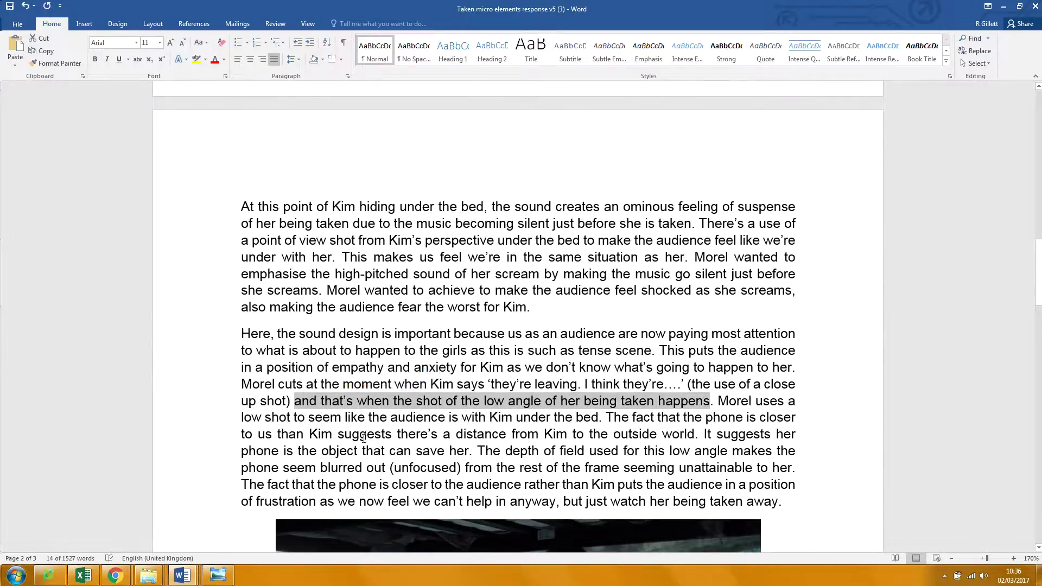
scroll(468, 426, "down", 5)
scroll(471, 425, "up", 5)
left_click(423, 411)
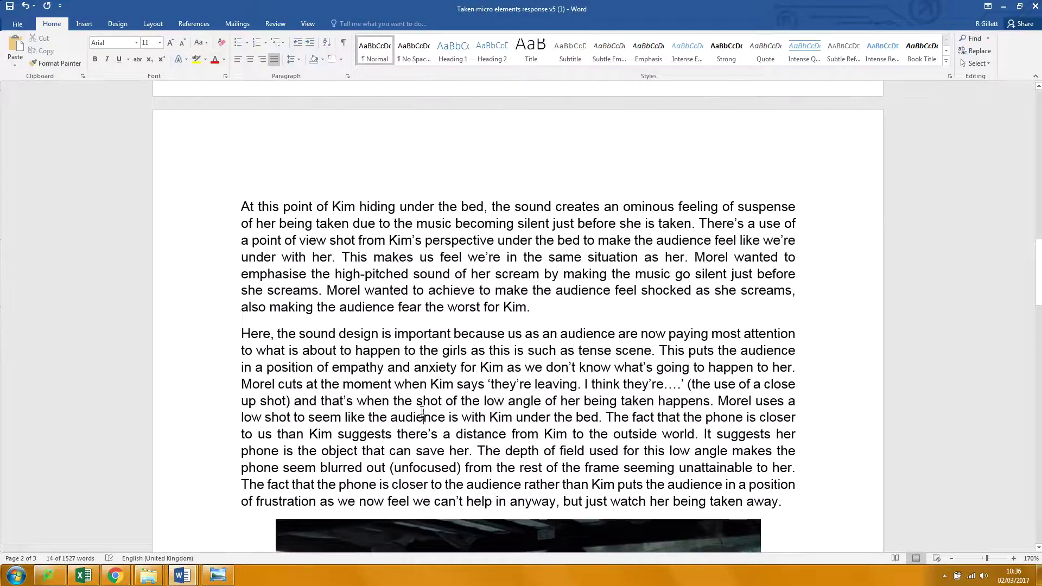
scroll(423, 404, "down", 2)
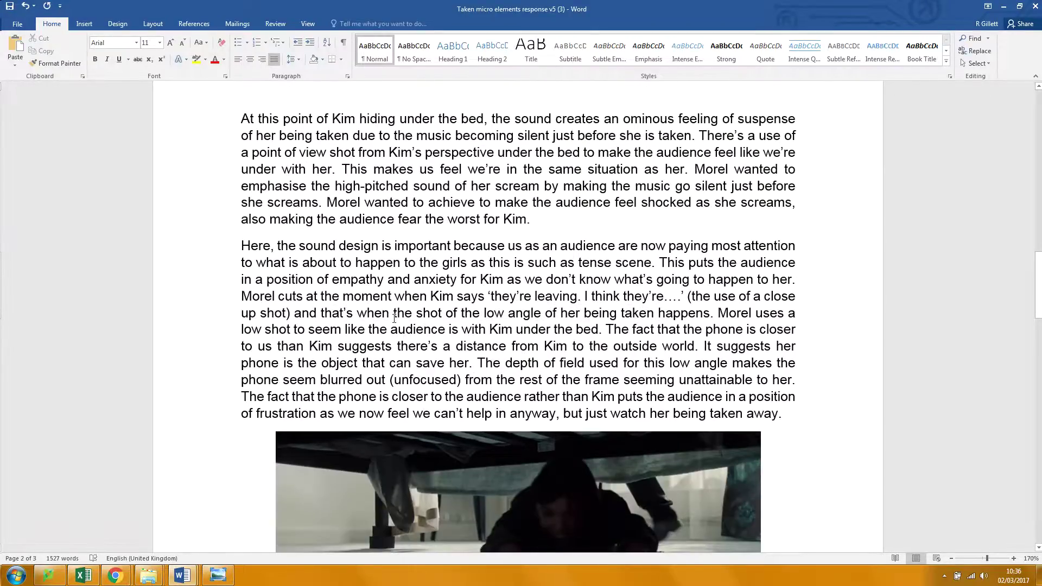
- Select 'when the shot of the low angle' and the phrases about the phone being closer to the audience
left_click_drag(394, 318, 563, 307)
scroll(562, 307, "down", 3)
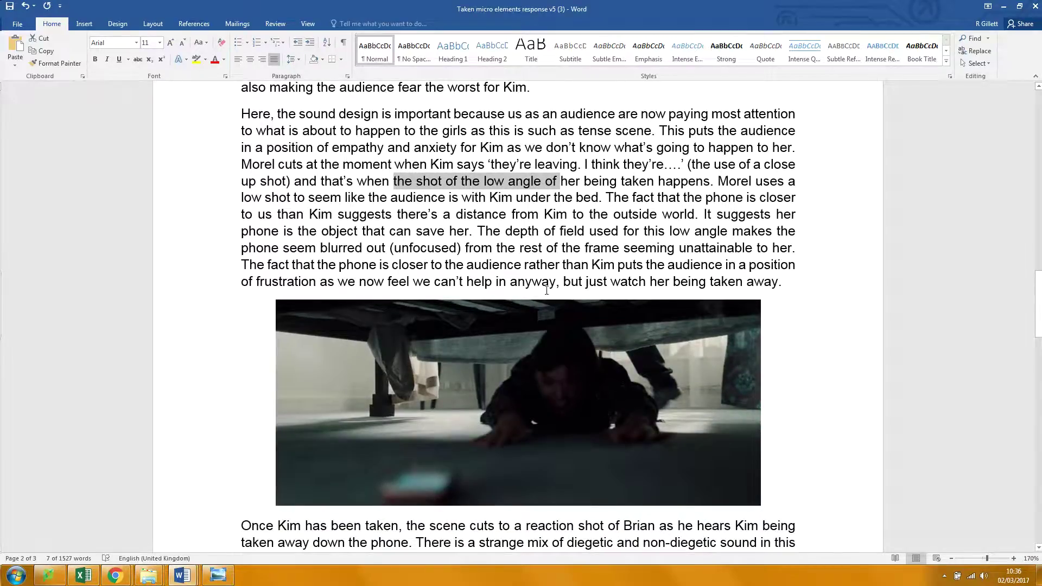
left_click(429, 185)
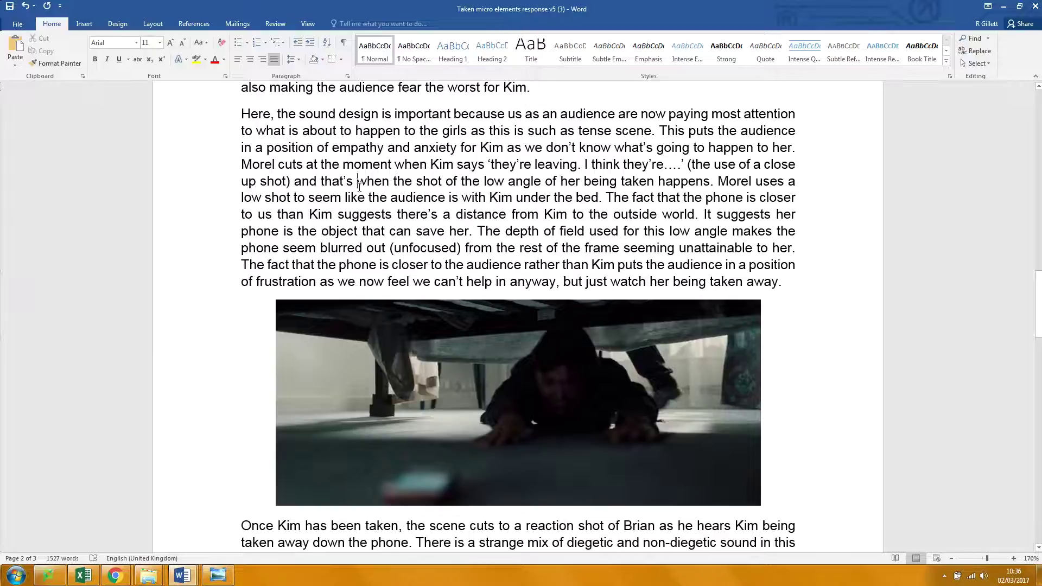
left_click_drag(357, 185, 595, 183)
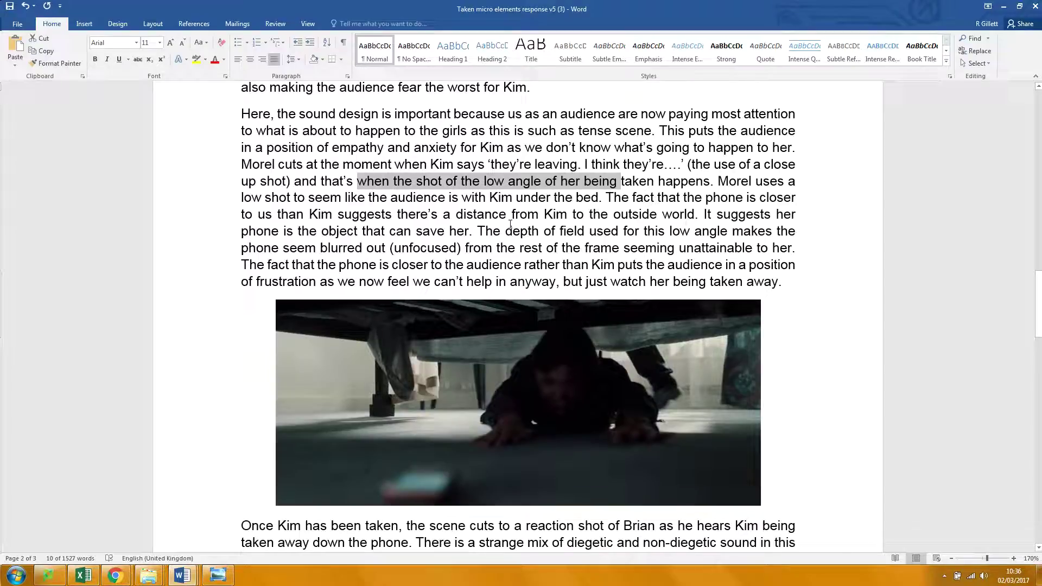
left_click_drag(624, 199, 793, 203)
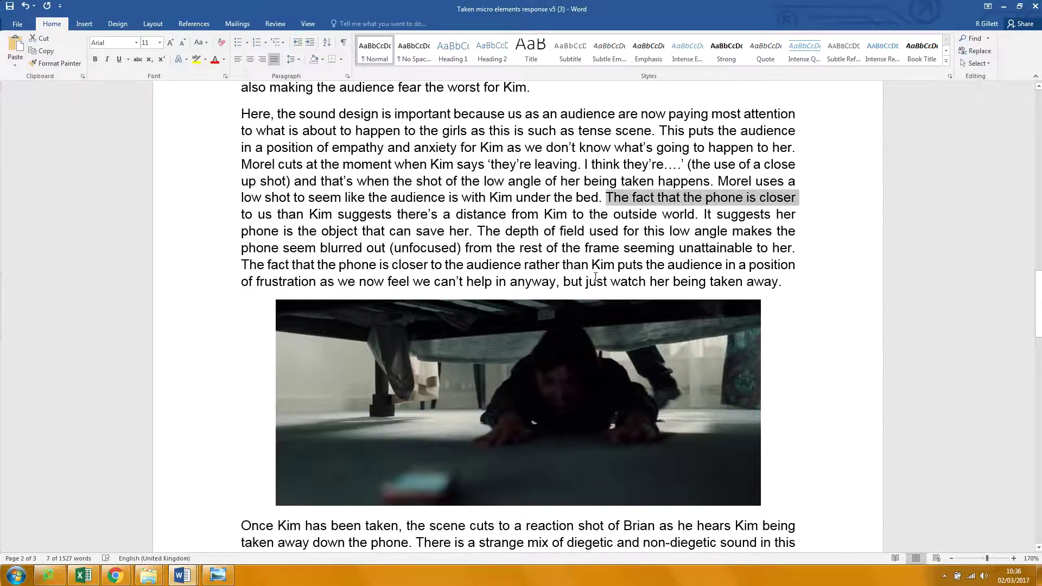
left_click_drag(331, 265, 495, 269)
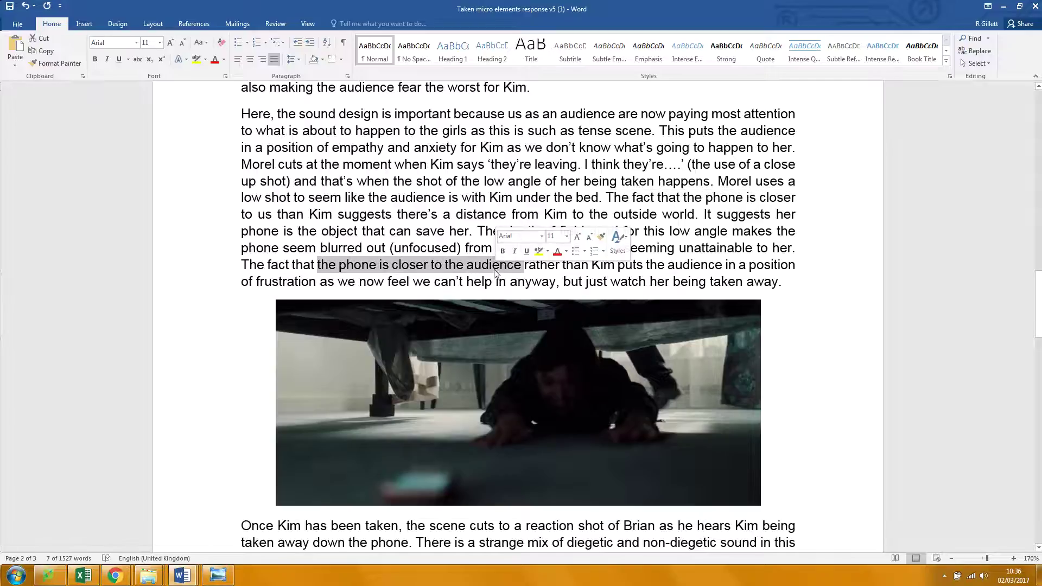
scroll(495, 269, "down", 8)
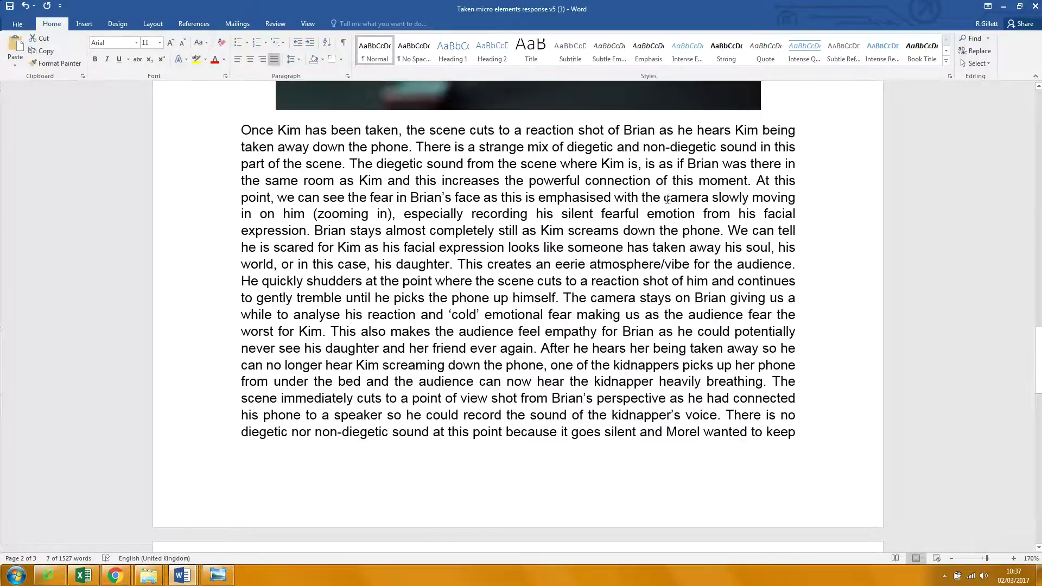
left_click_drag(663, 198, 305, 215)
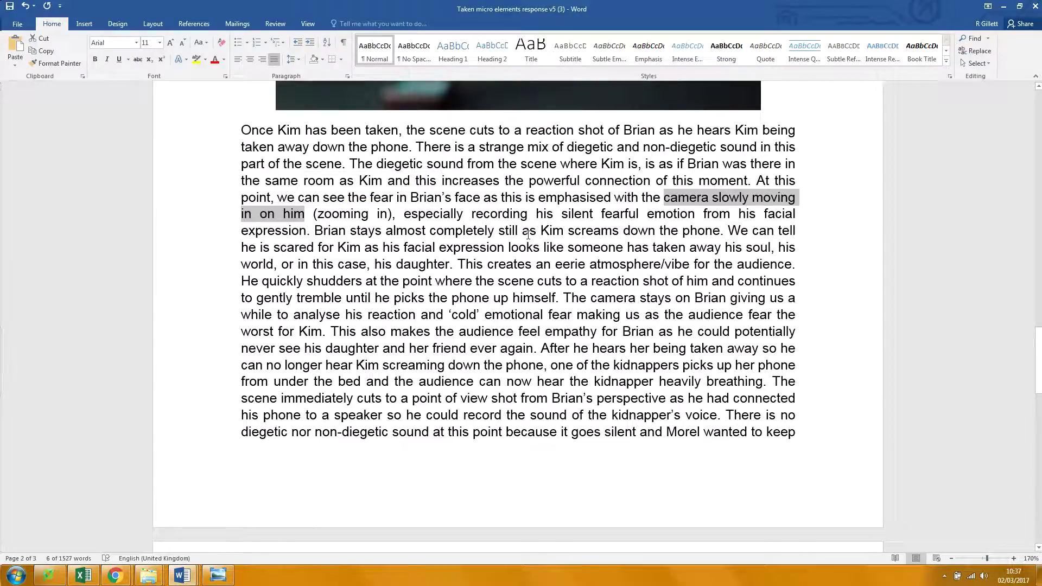
left_click_drag(471, 217, 580, 226)
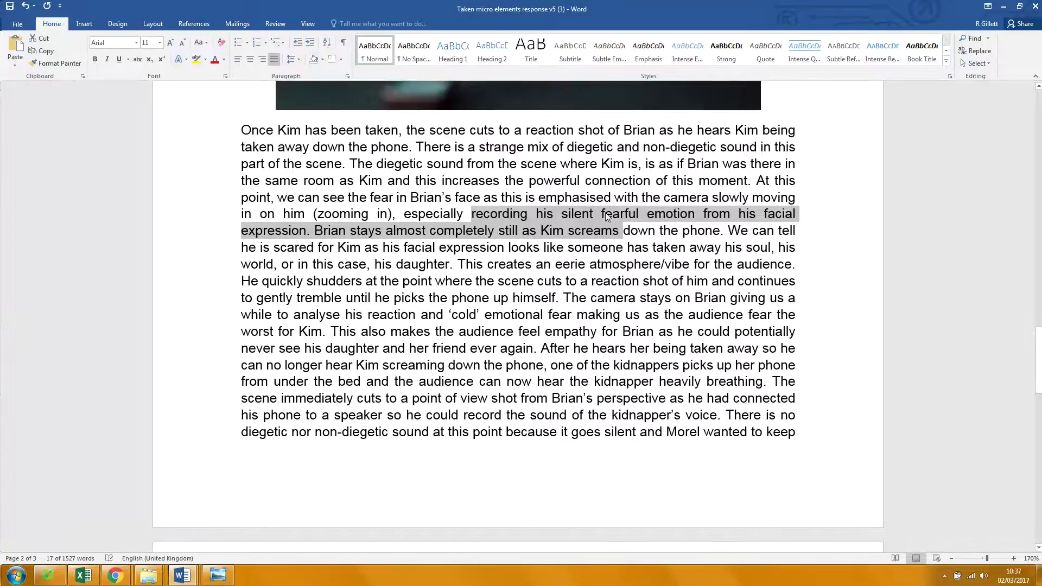
left_click_drag(565, 221, 701, 219)
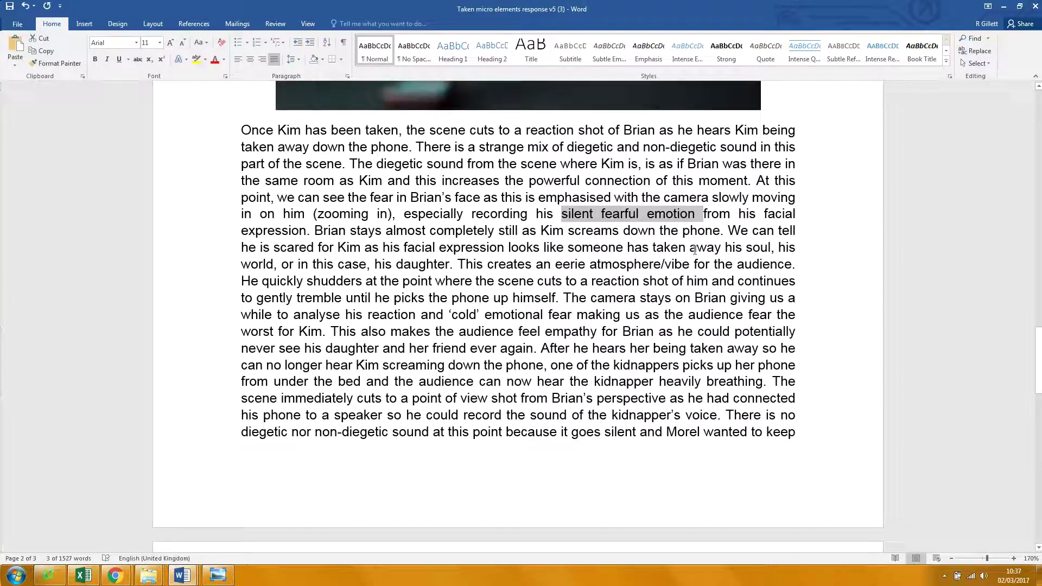
left_click_drag(690, 249, 762, 249)
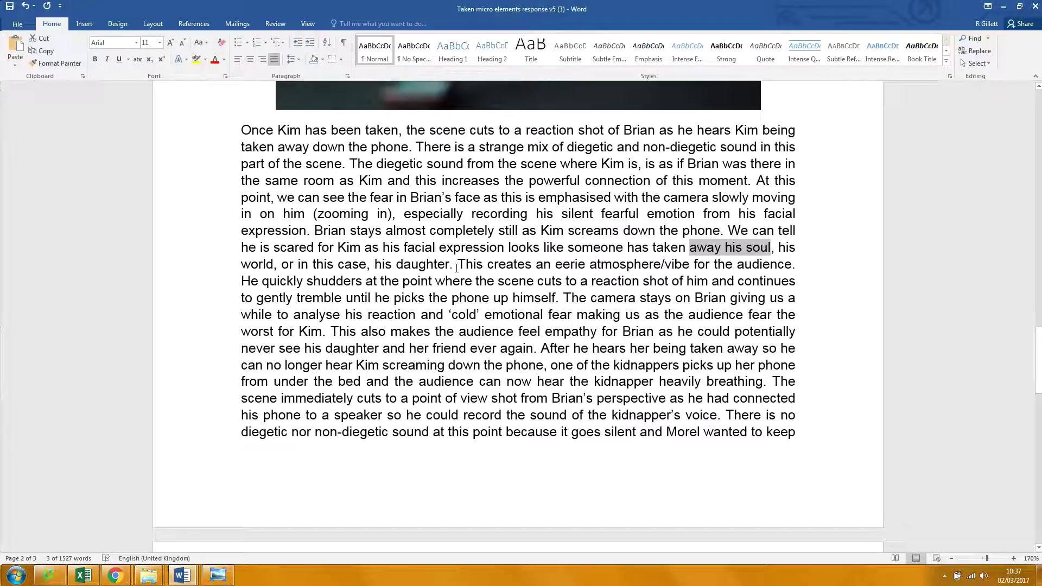
double_click(689, 264)
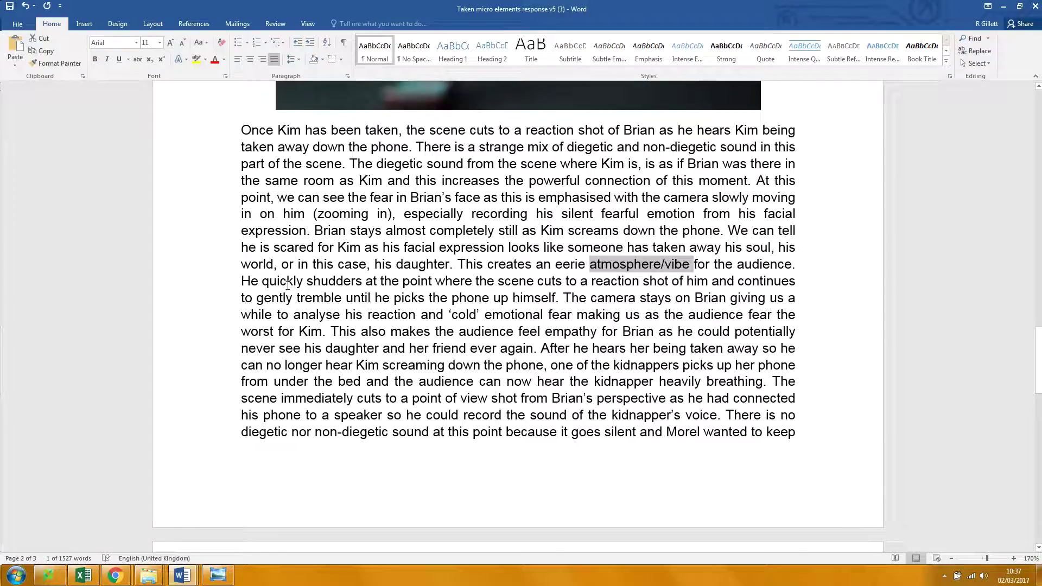
double_click(250, 281)
left_click_drag(304, 286, 557, 300)
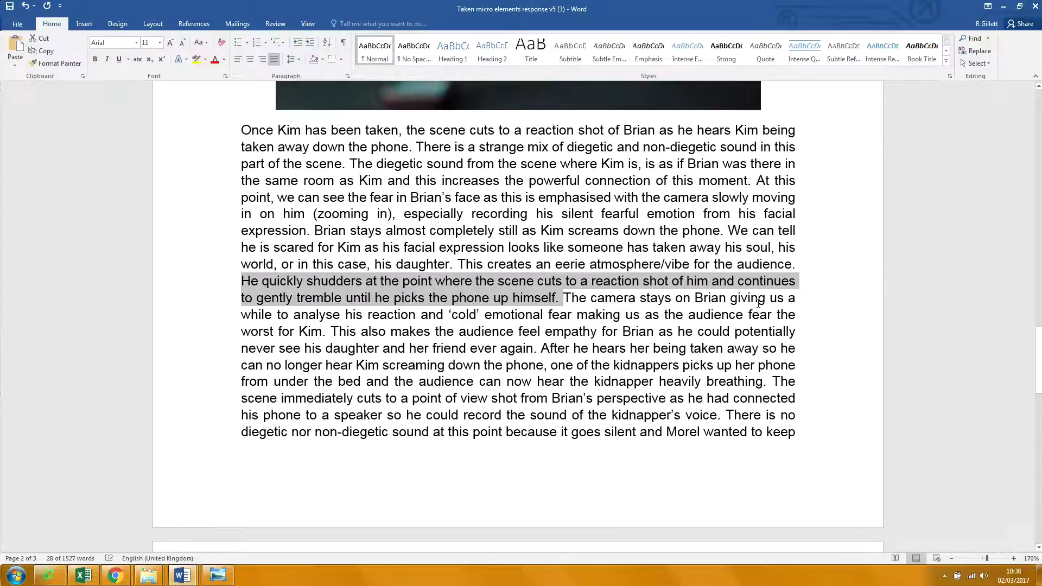
left_click_drag(779, 300, 733, 300)
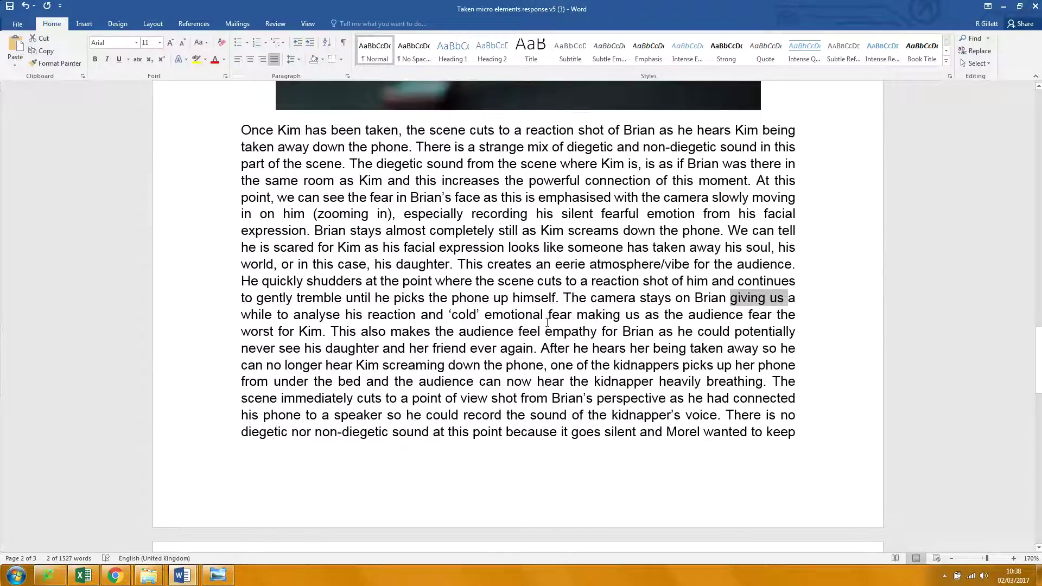
left_click_drag(619, 322, 659, 319)
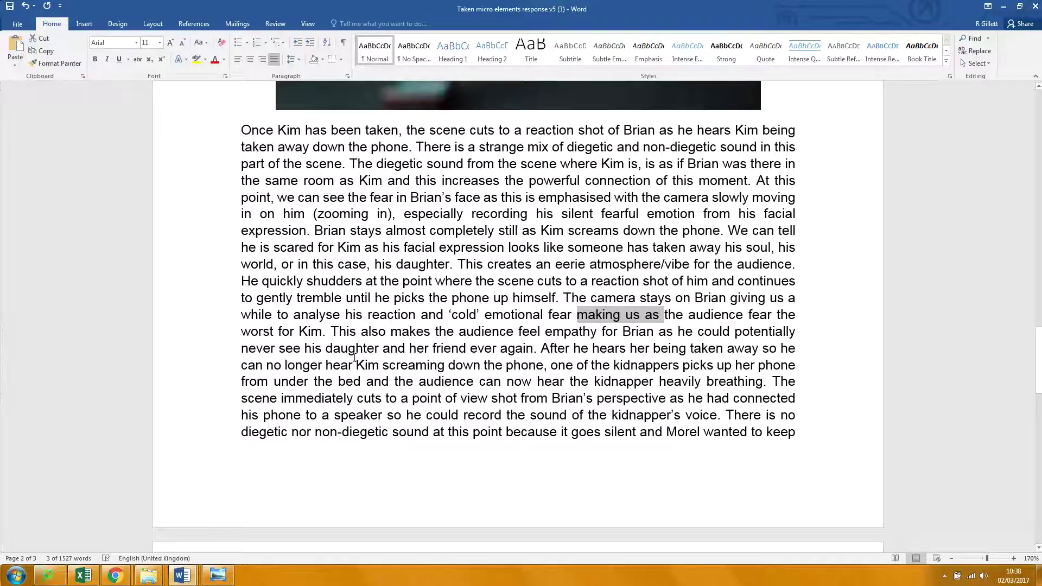
left_click_drag(356, 332, 453, 336)
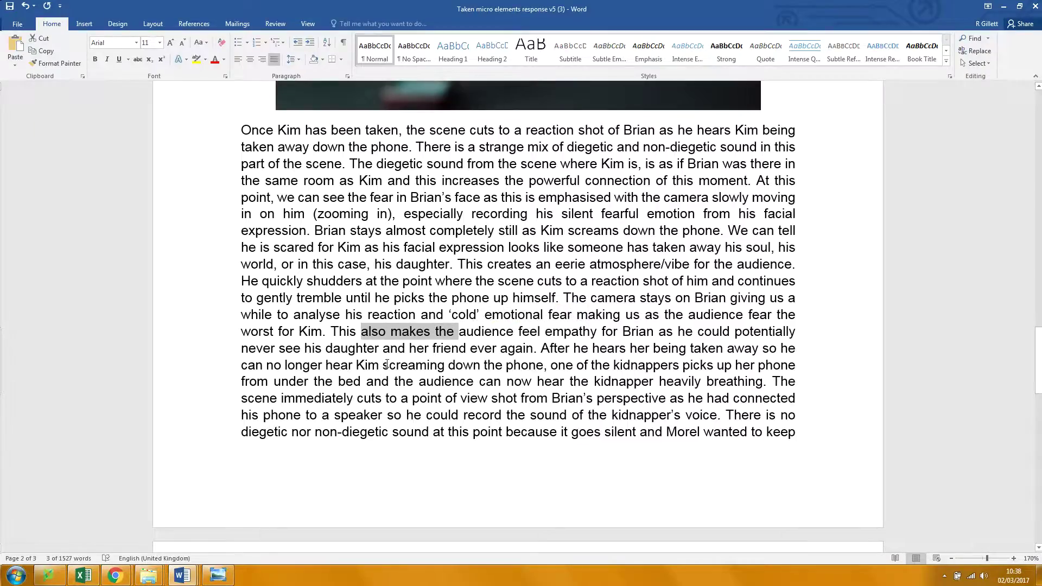
left_click(543, 353)
- Start a new paragraph at 'After he hears her being taken away' and select the 'up her phone… breathing' passage
key("Return")
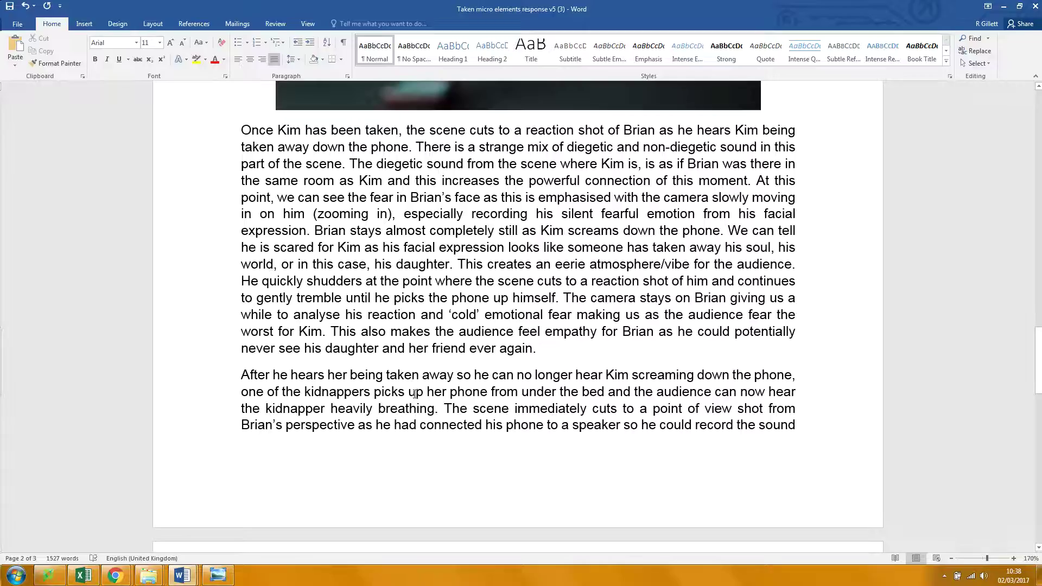
left_click_drag(415, 393, 435, 410)
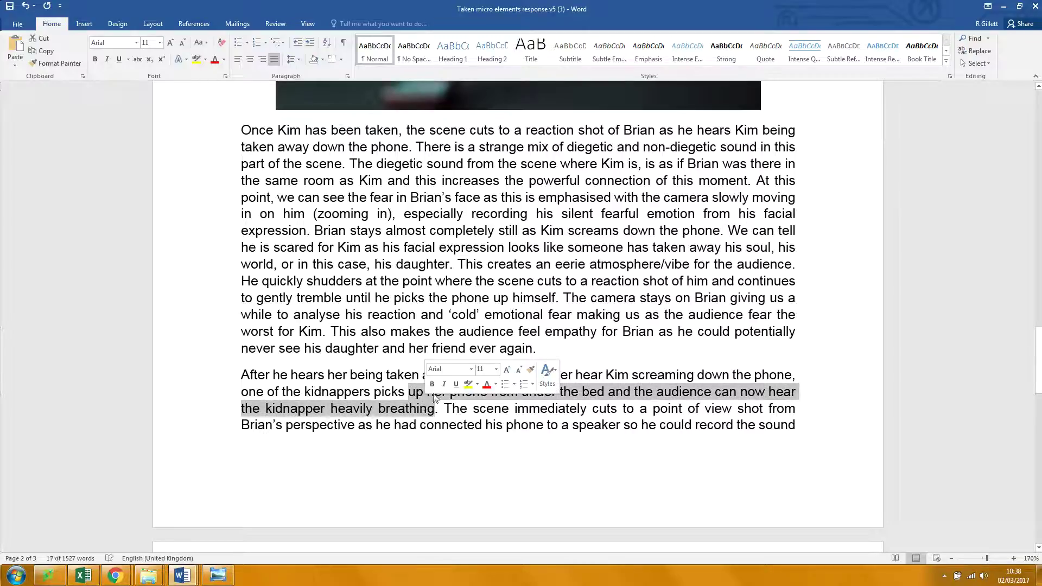
scroll(494, 399, "down", 5)
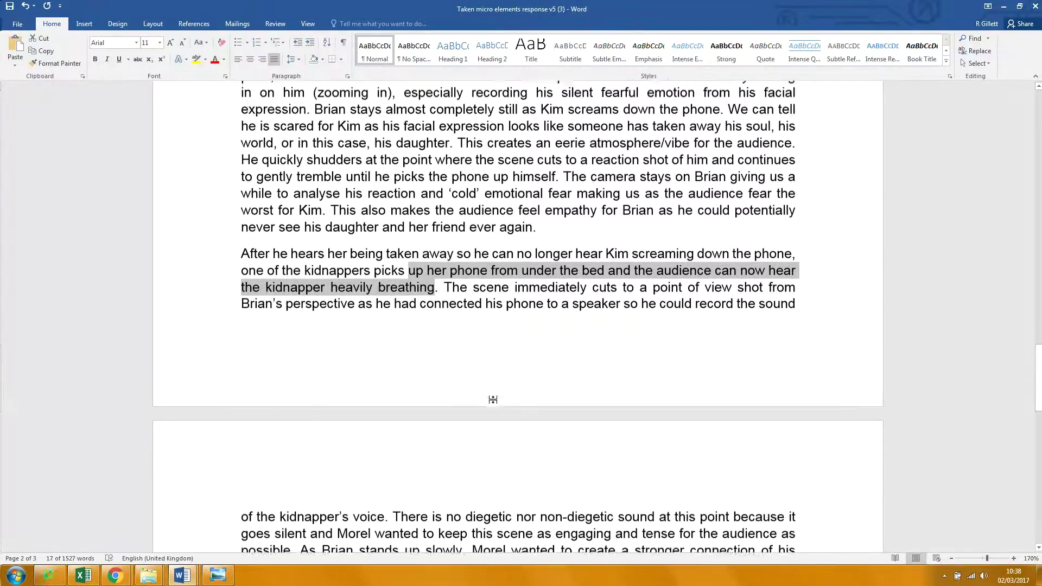
scroll(494, 399, "down", 2)
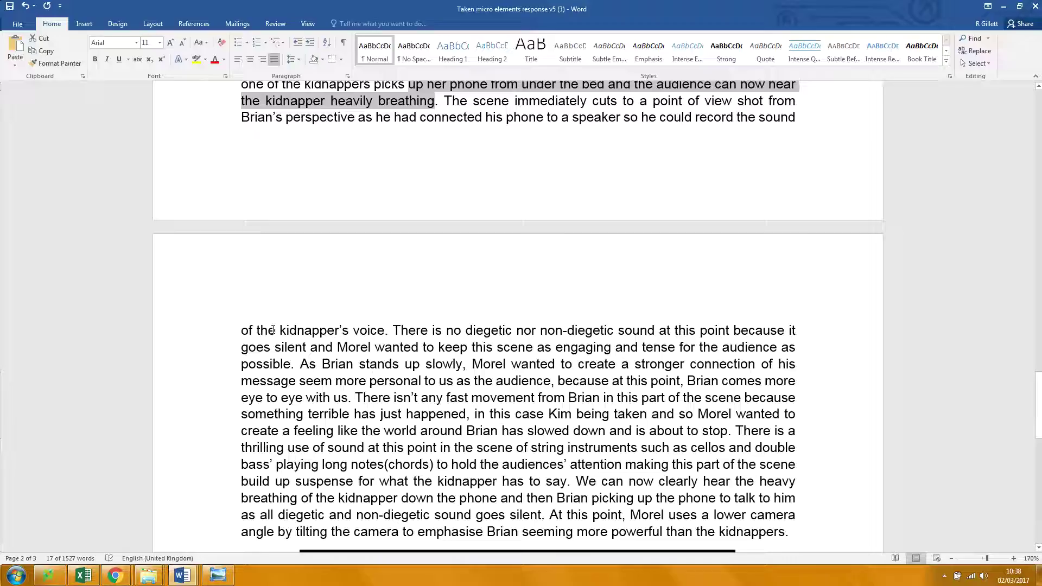
left_click(387, 333)
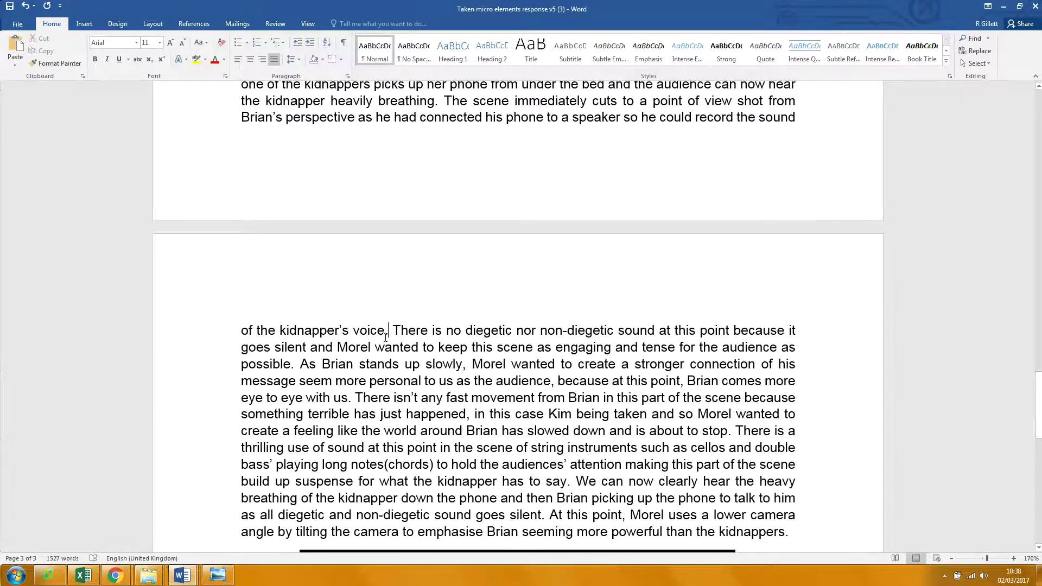
scroll(387, 334, "down", 3)
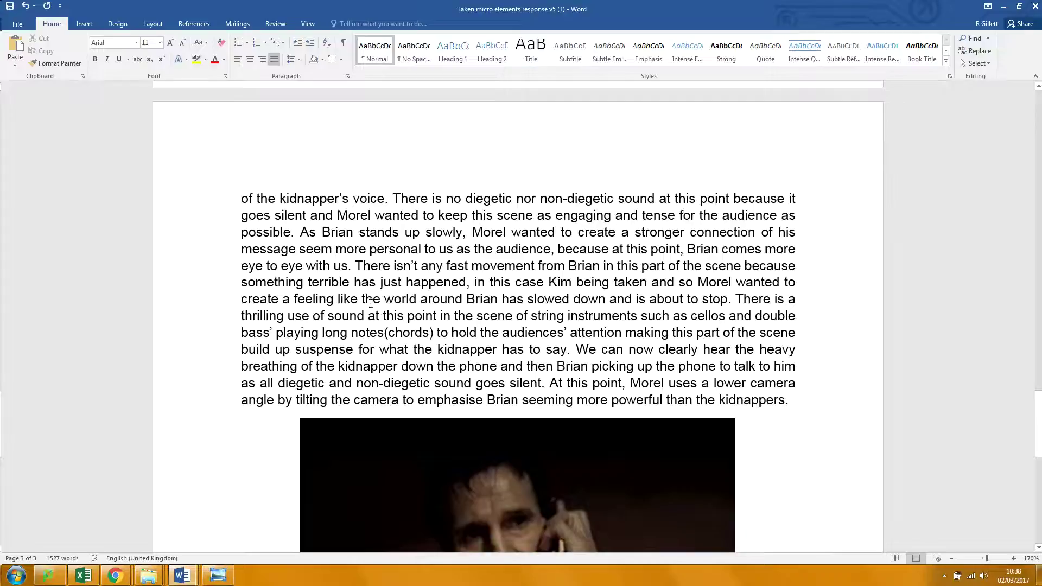
- Start new paragraphs at 'As Brian stands up slowly' and at 'There is a thrilling use of sound'
left_click(301, 232)
key("Return")
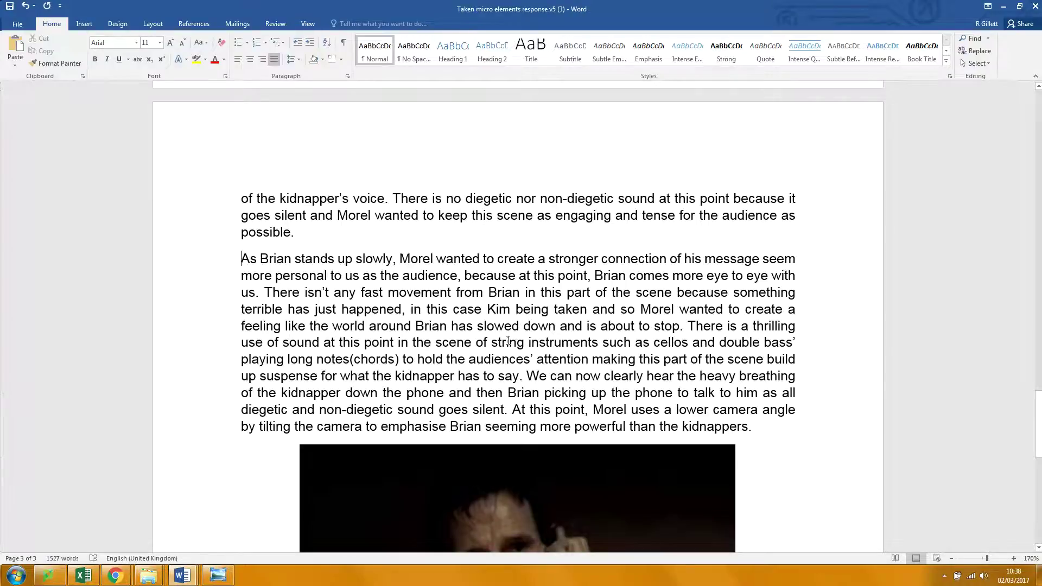
left_click(686, 326)
key("Return")
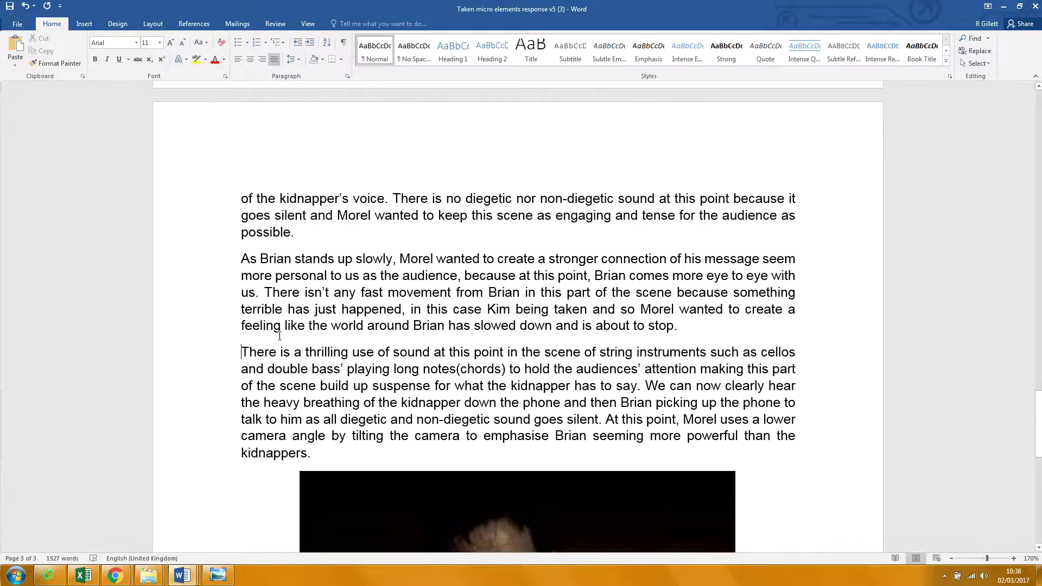
- Select the world-slowing-down clause, 'long notes(chords)', the breathing sentence, and the ending from tilting to kidnappers
left_click_drag(256, 326, 667, 332)
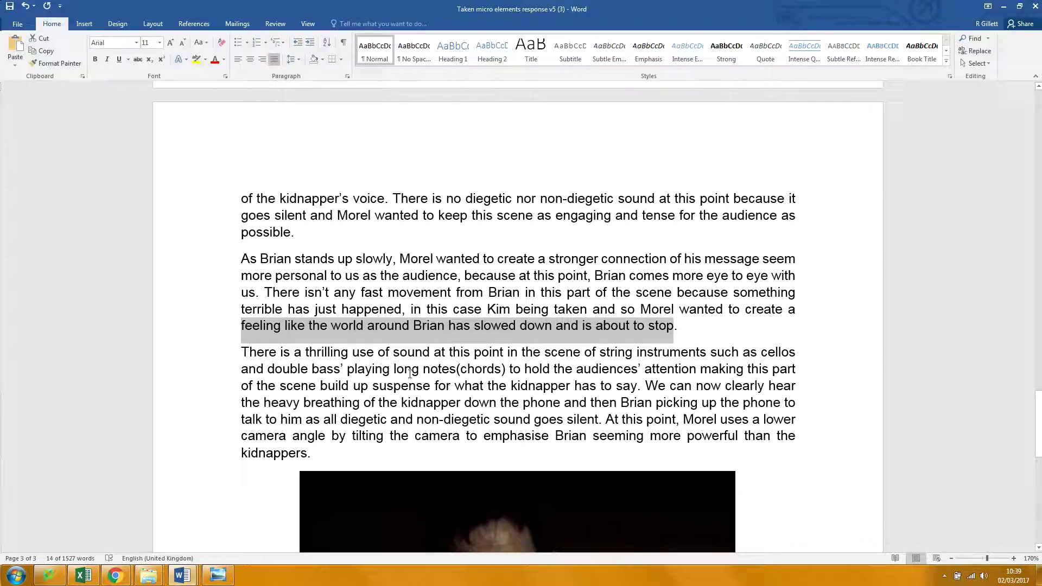
left_click_drag(418, 373, 510, 376)
scroll(526, 387, "down", 12)
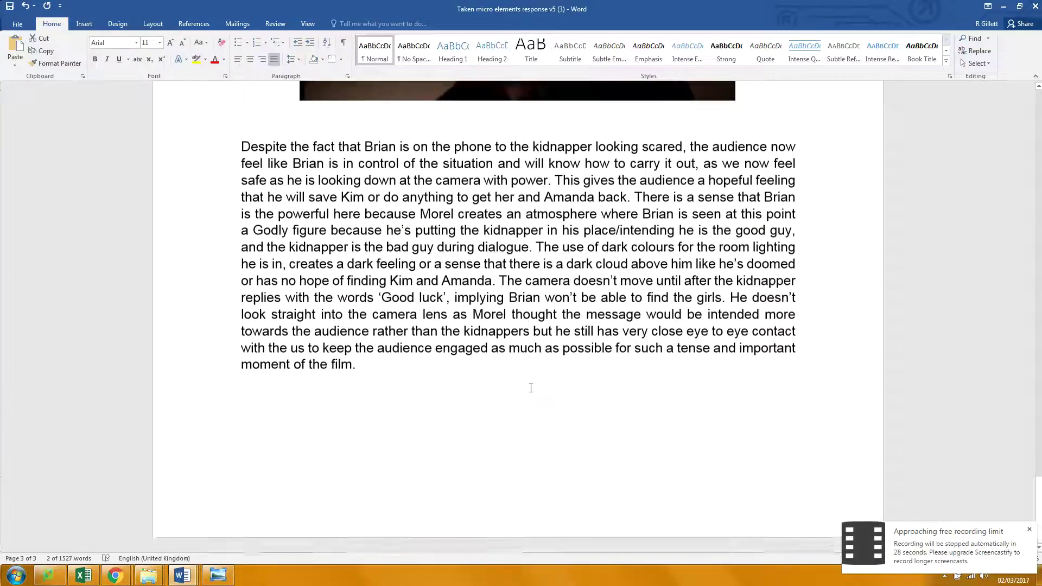
scroll(529, 386, "up", 11)
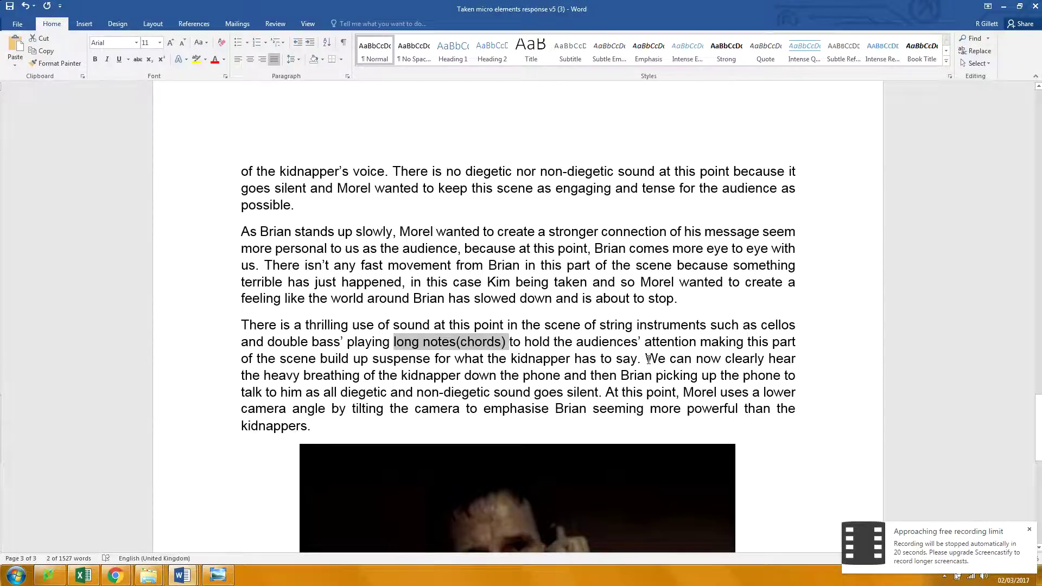
left_click_drag(649, 360, 660, 386)
scroll(660, 386, "down", 4)
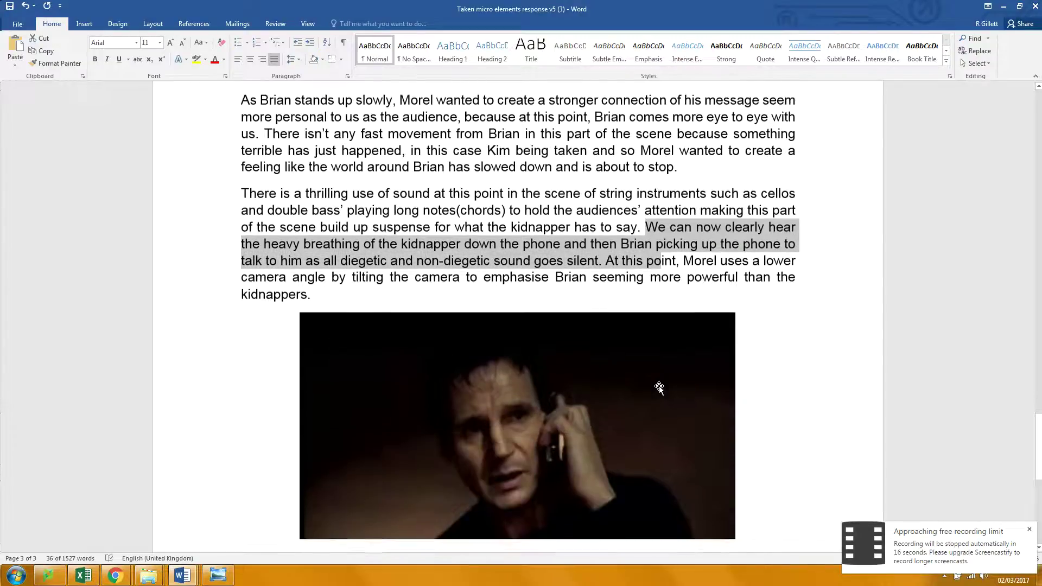
scroll(659, 386, "down", 2)
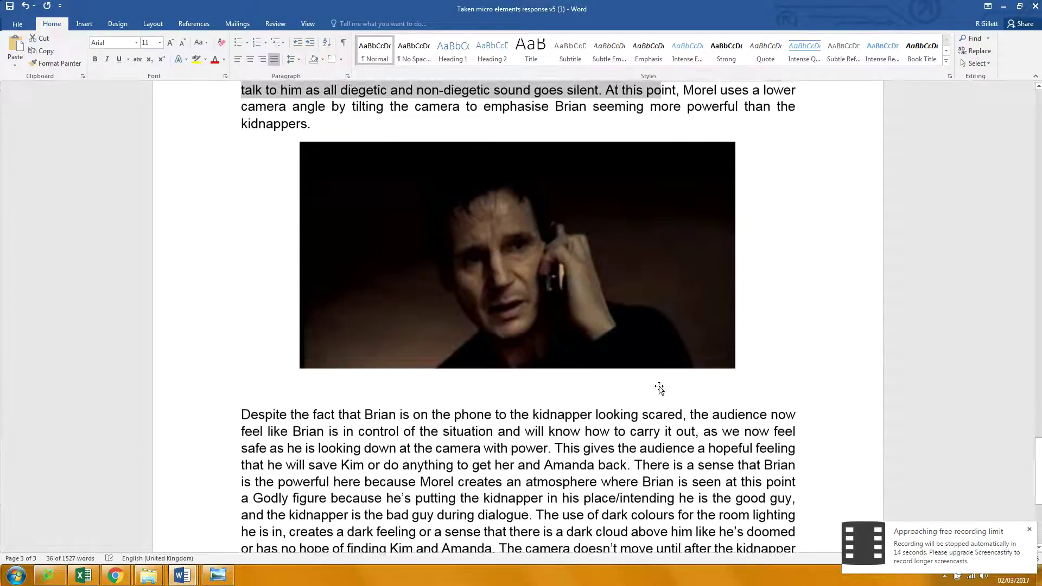
scroll(659, 386, "up", 3)
left_click(390, 252)
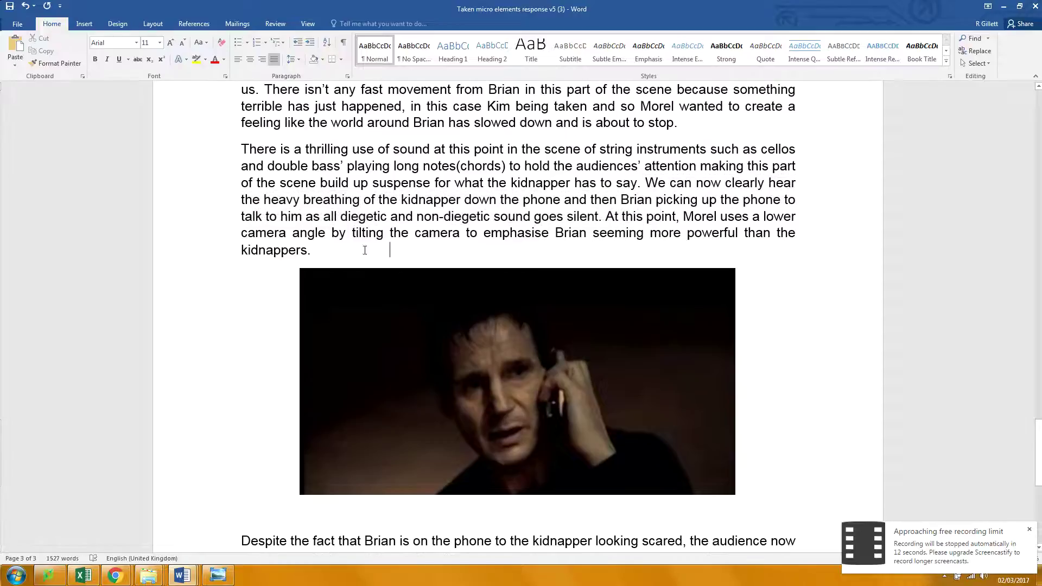
left_click_drag(352, 235, 380, 260)
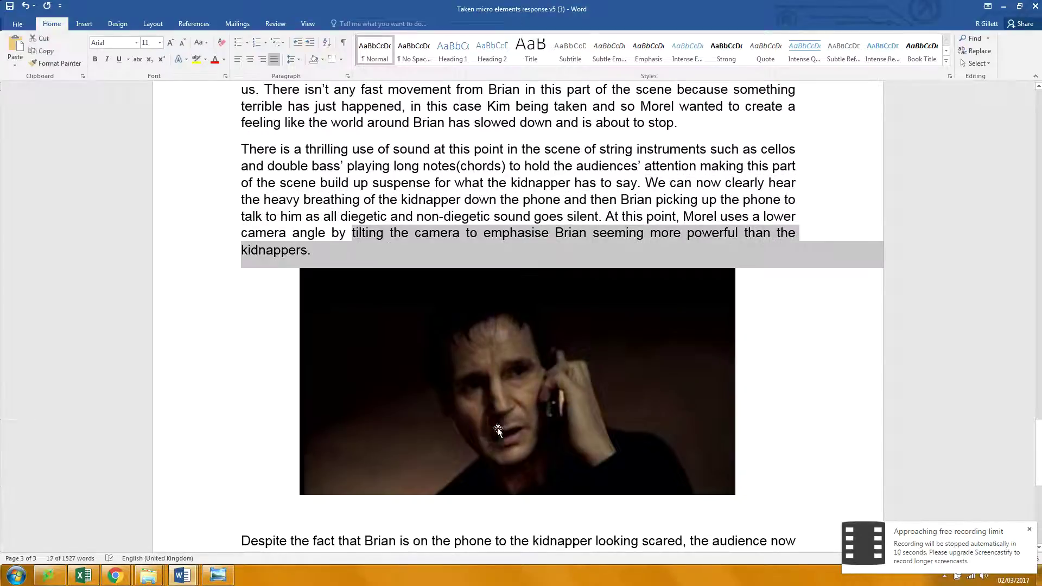